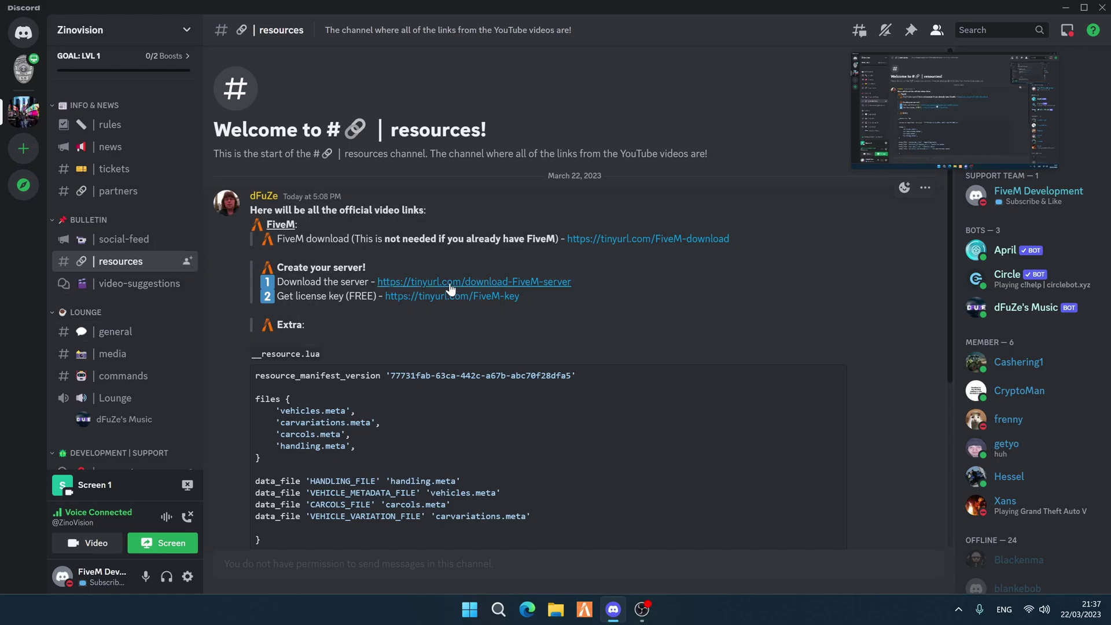
Download the recommended build 6356 server.7z (35.7 MB) in Edge, then close the browser.
{"action": "left_click", "coordinate": [403, 285]}
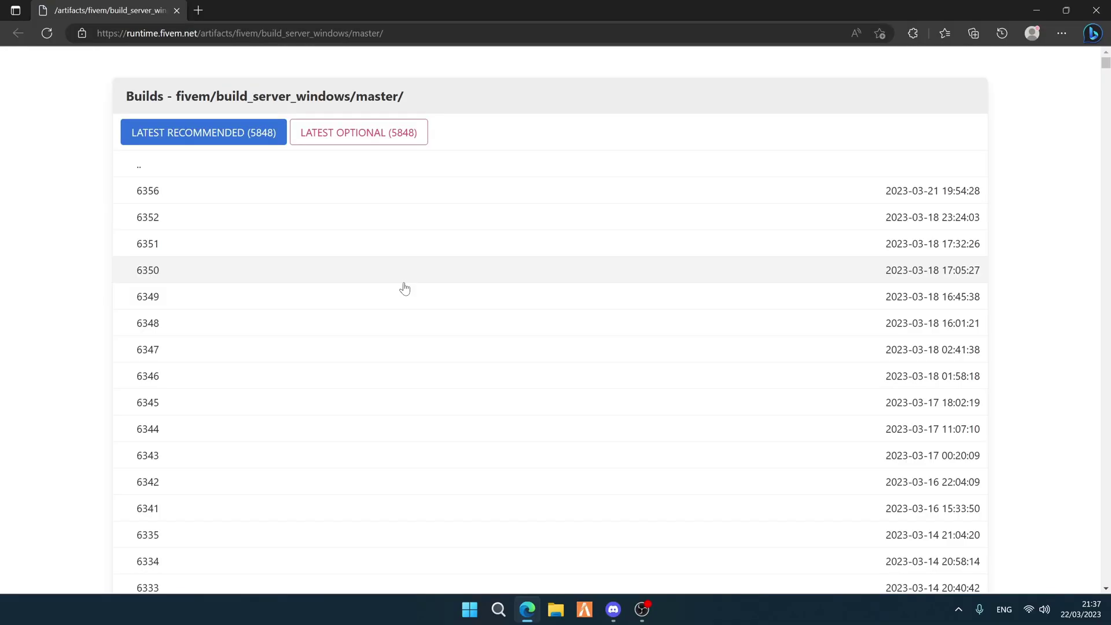
{"action": "left_click", "coordinate": [153, 198]}
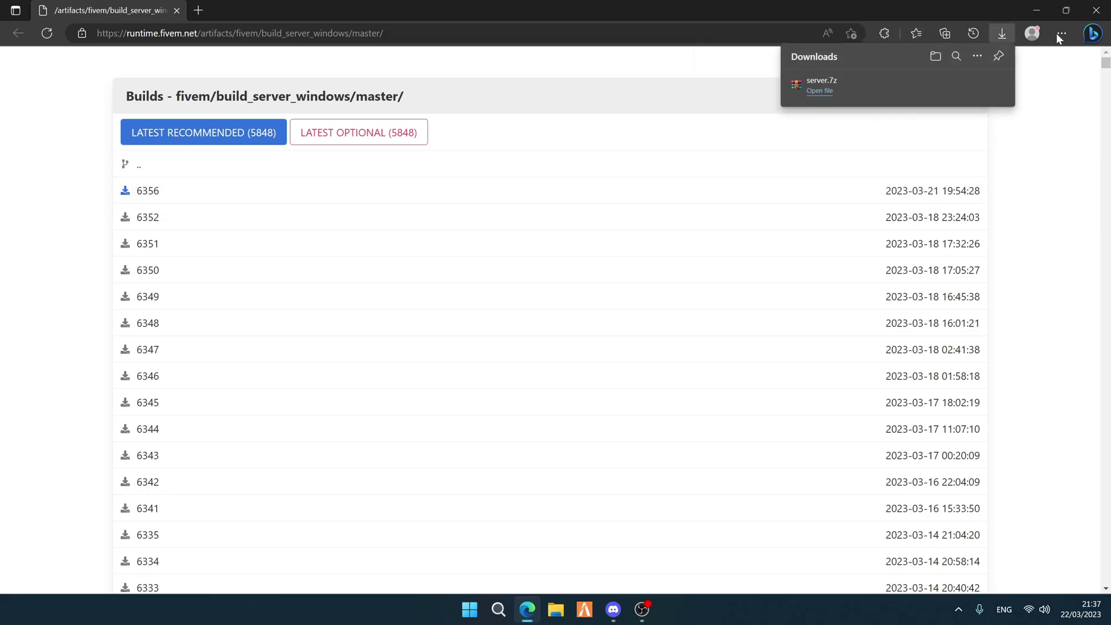
{"action": "left_click", "coordinate": [1096, 12]}
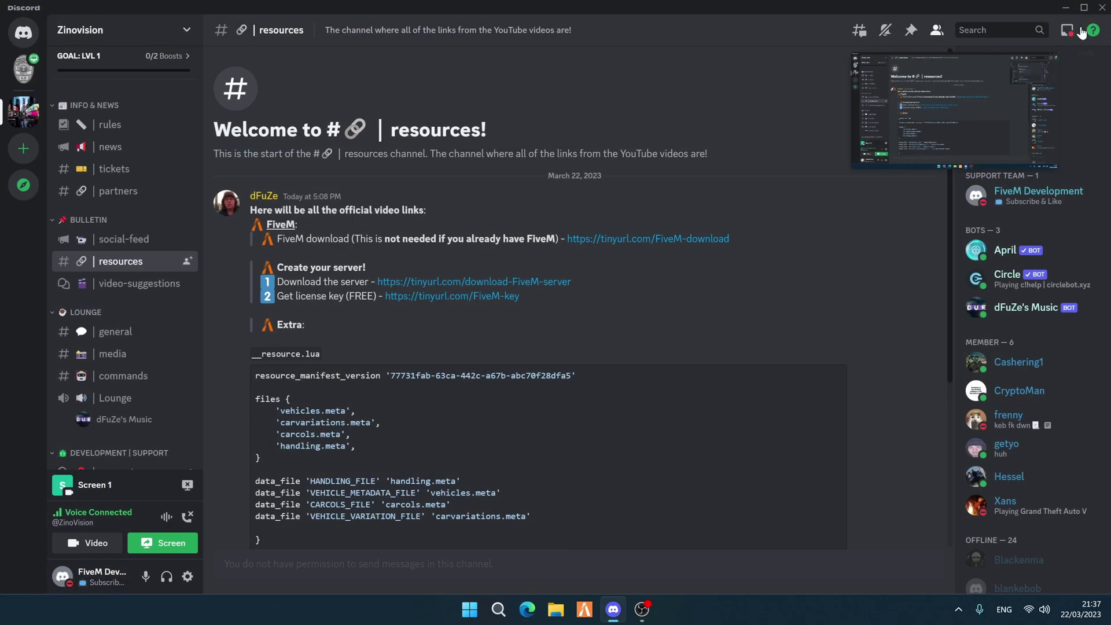
Extract server.7z in Downloads with WinRAR into a 'server' folder beside the archive.
{"action": "left_click", "coordinate": [564, 620]}
{"action": "left_click", "coordinate": [331, 279]}
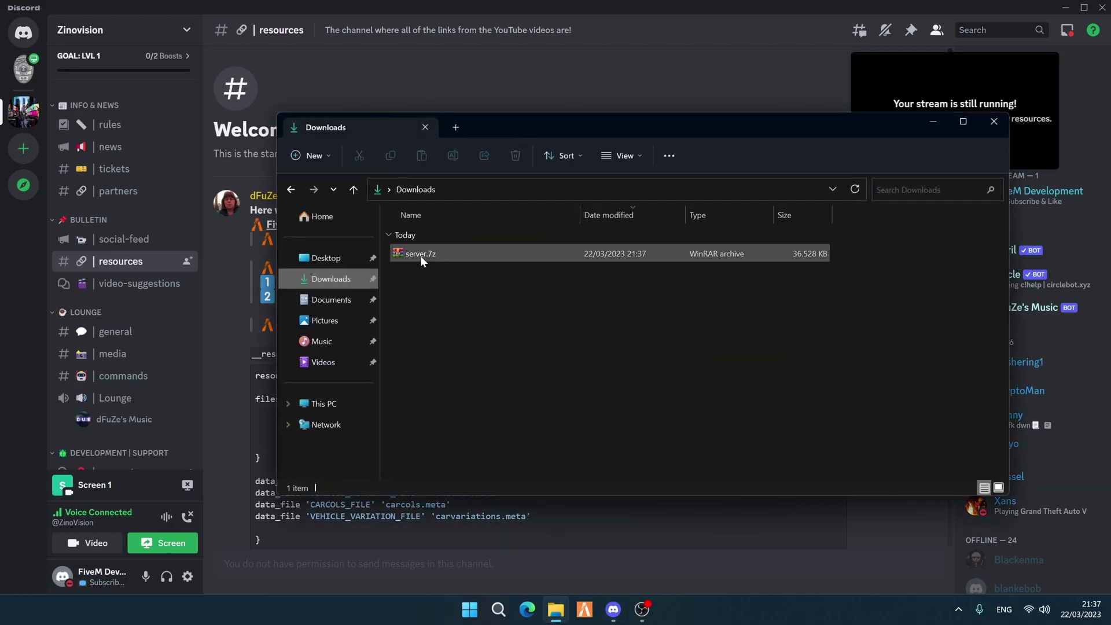
{"action": "left_click", "coordinate": [424, 256]}
{"action": "right_click", "coordinate": [424, 256]}
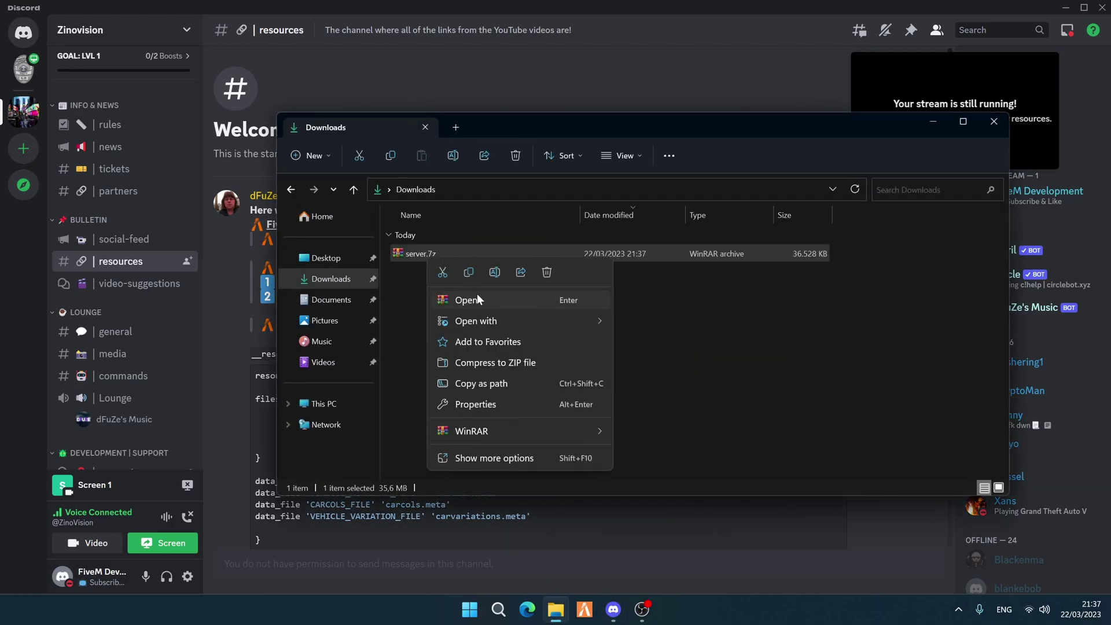
{"action": "mouse_move", "coordinate": [492, 435]}
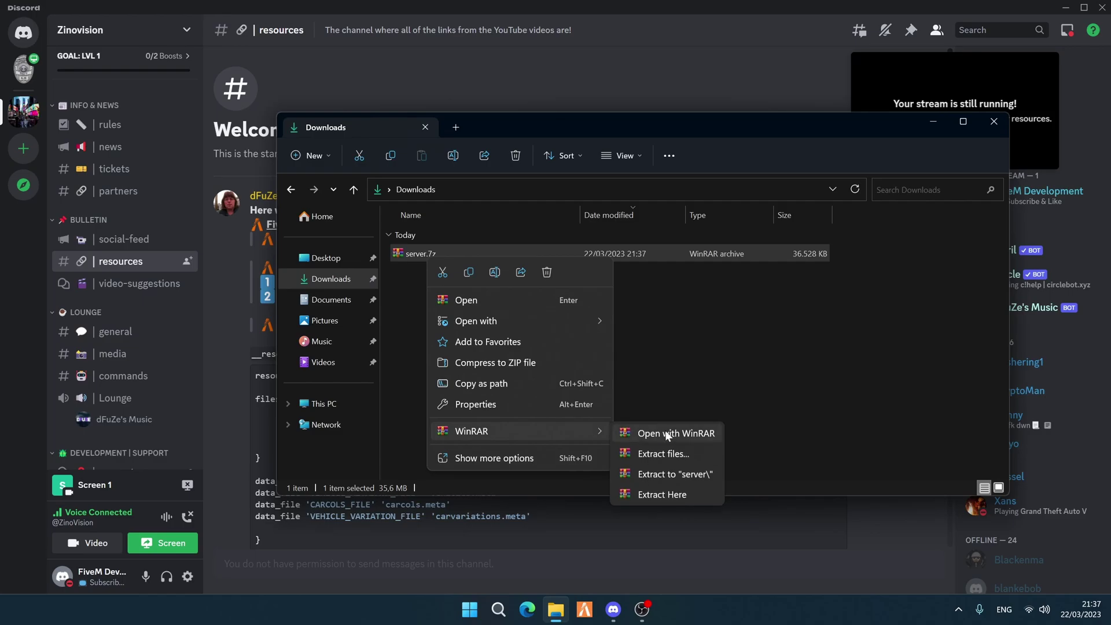
{"action": "left_click", "coordinate": [671, 474]}
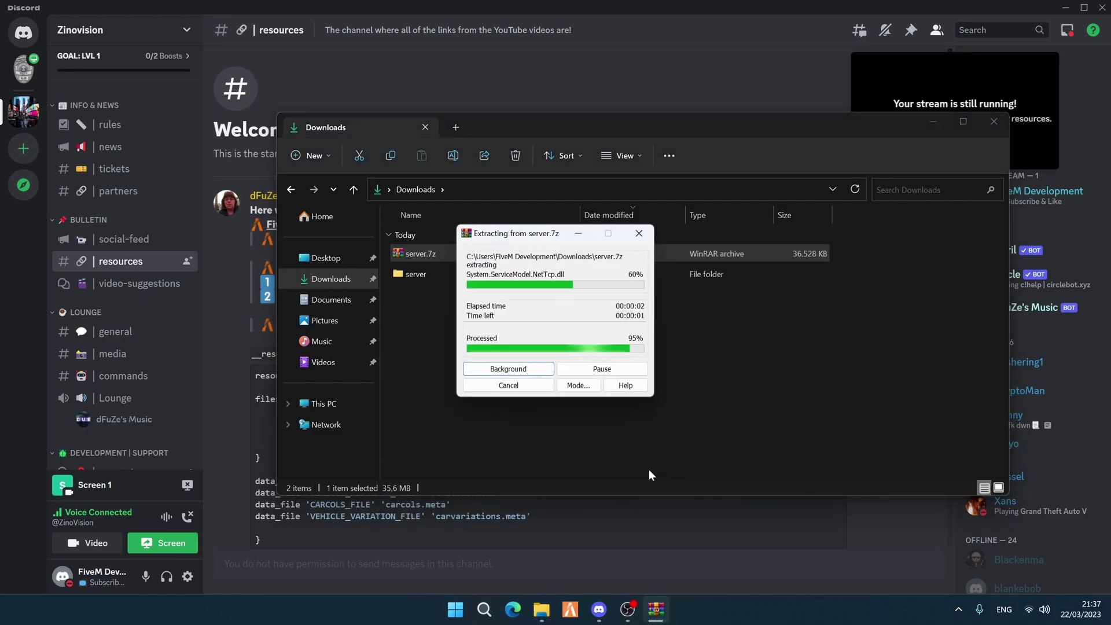
{"action": "right_click", "coordinate": [527, 247]}
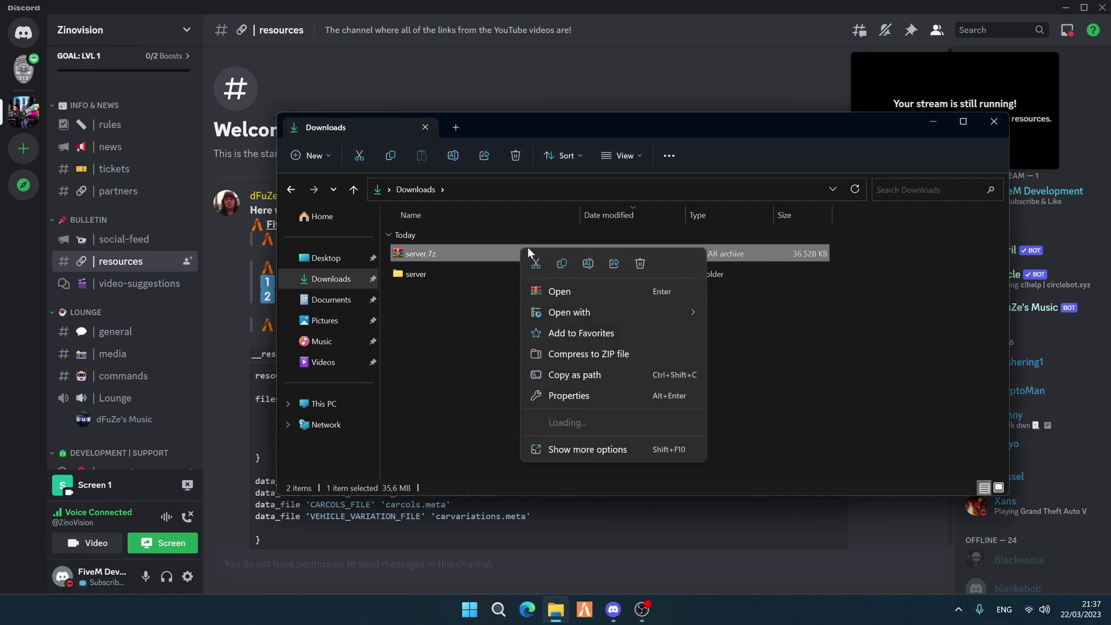
Delete server.7z and create a new folder named Cool-Server in Downloads.
{"action": "left_click", "coordinate": [642, 259]}
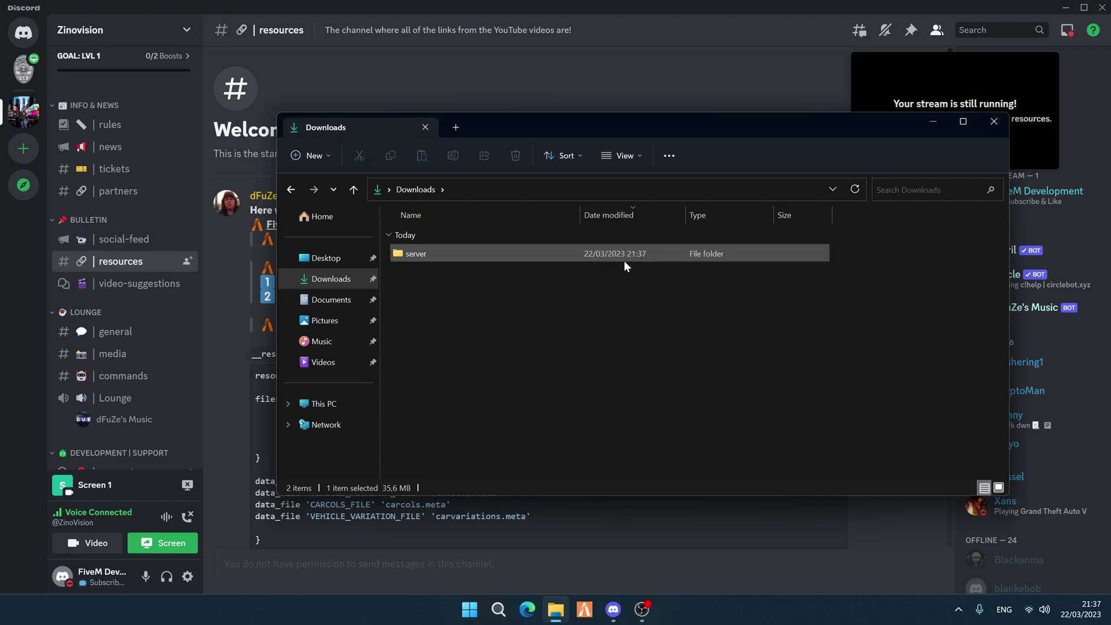
{"action": "right_click", "coordinate": [465, 310]}
{"action": "mouse_move", "coordinate": [553, 413]}
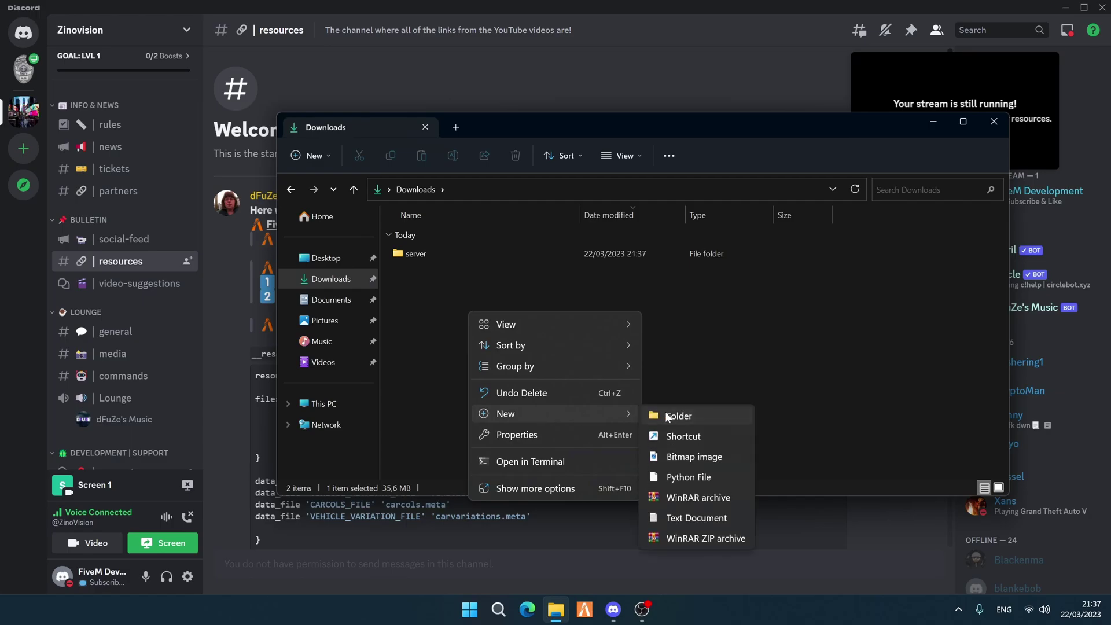
{"action": "left_click", "coordinate": [667, 416]}
{"action": "type", "text": "C"}
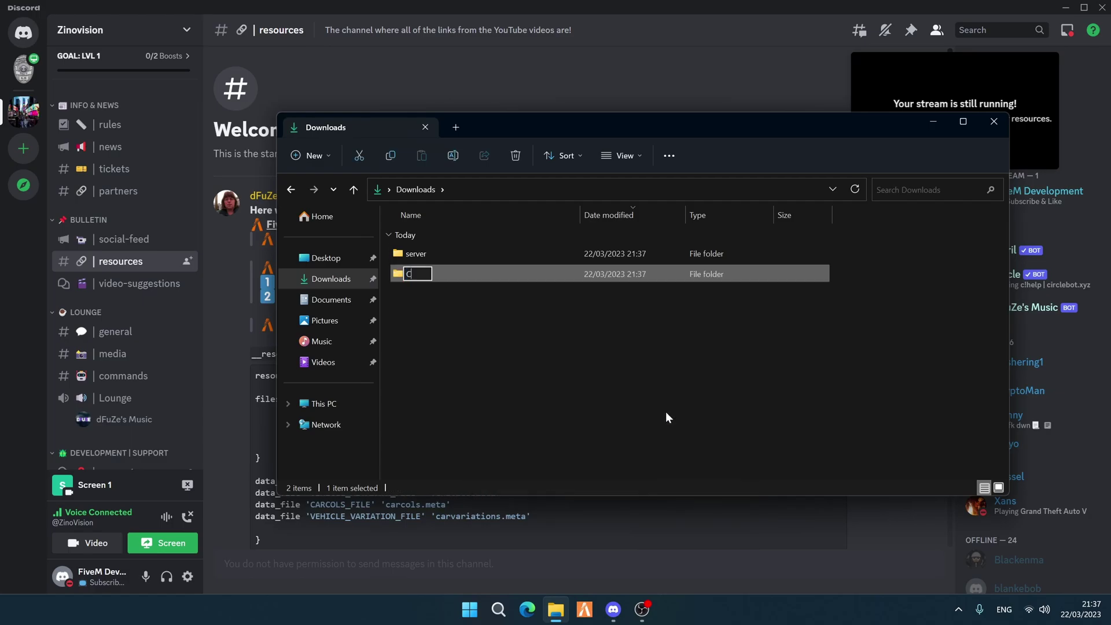
{"action": "type", "text": "ool-Server"}
{"action": "key", "text": "Return"}
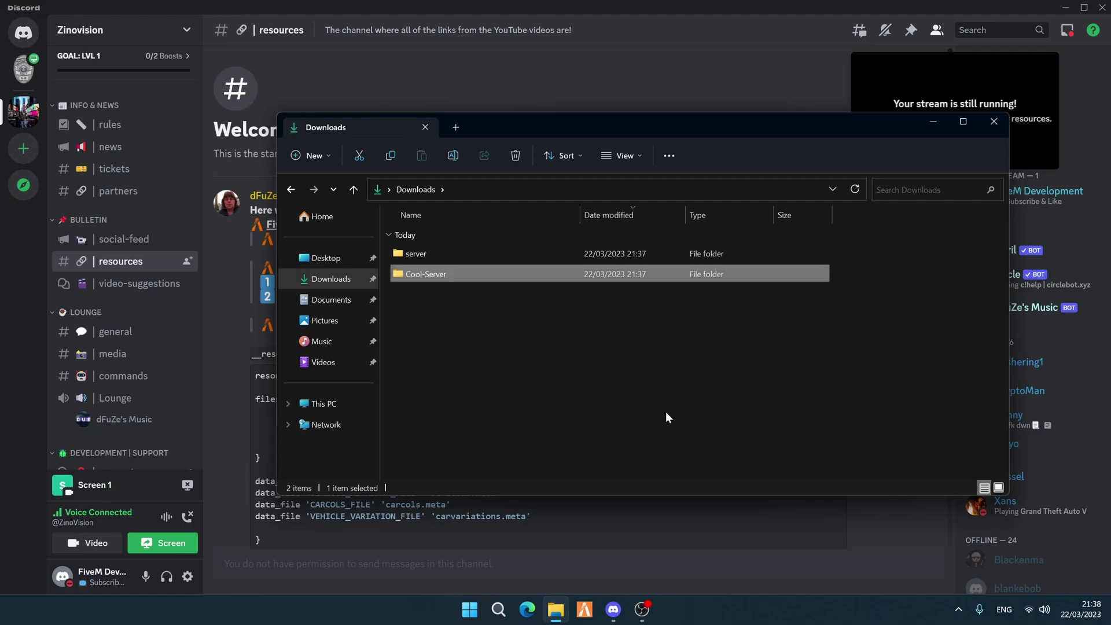
Move the server folder into Cool-Server and launch FXServer.exe from it.
{"action": "left_click", "coordinate": [474, 256]}
{"action": "left_click_drag", "start_coordinate": [404, 249], "coordinate": [470, 271]}
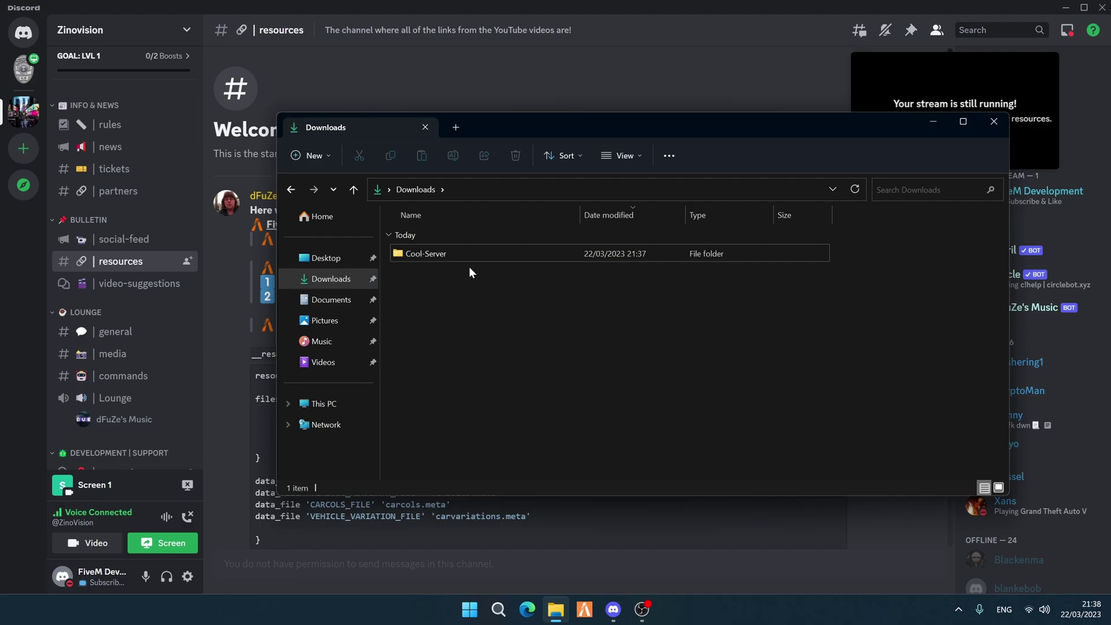
{"action": "double_click", "coordinate": [457, 255]}
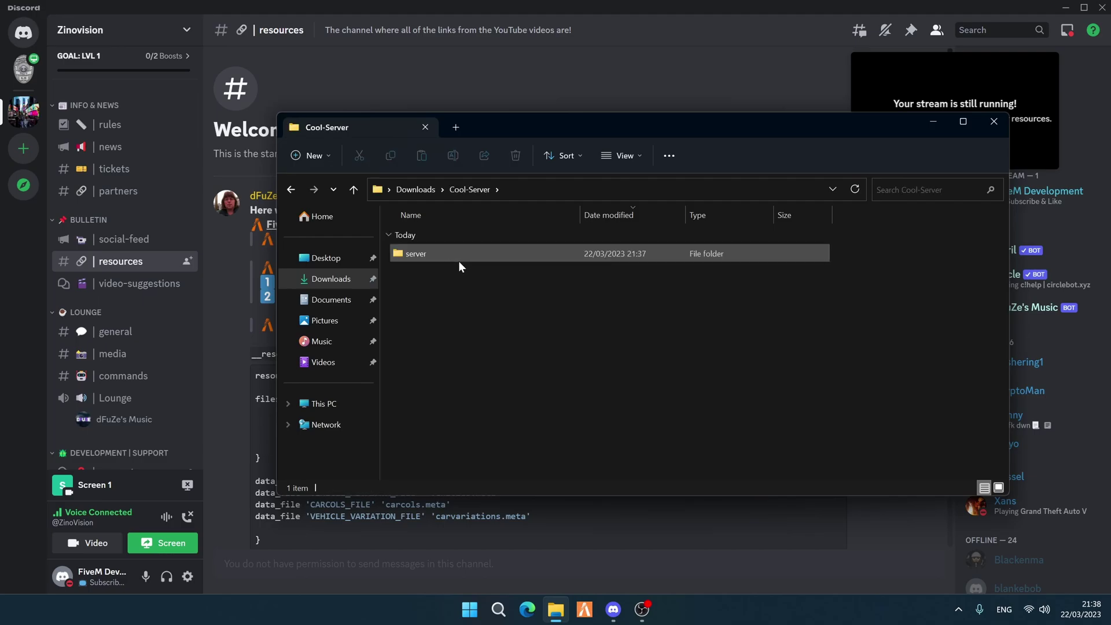
{"action": "left_click", "coordinate": [439, 256]}
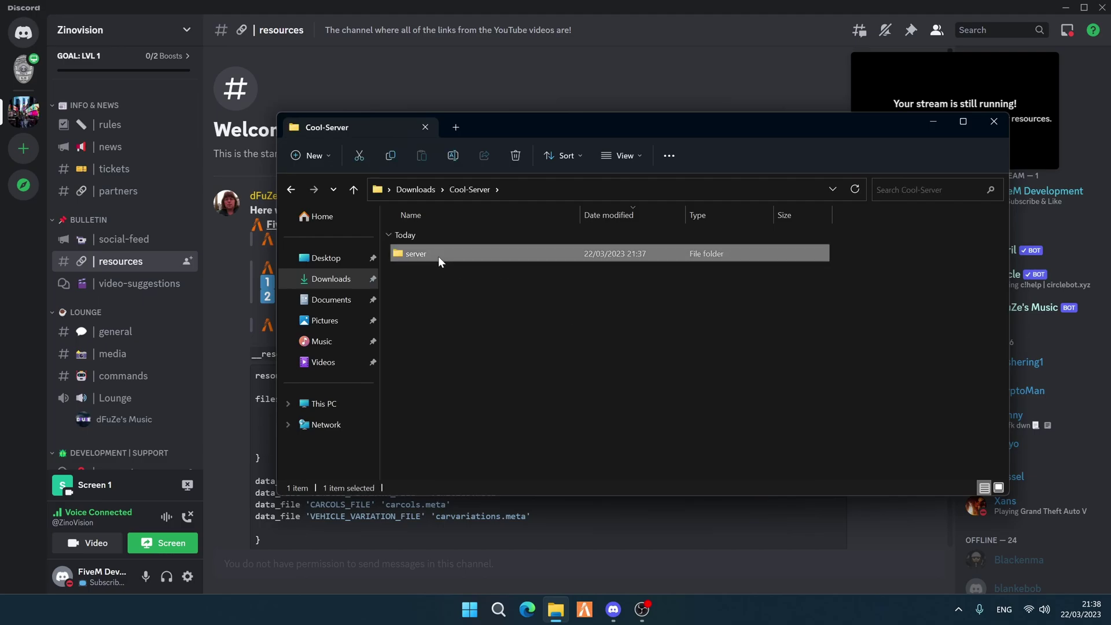
{"action": "double_click", "coordinate": [439, 256]}
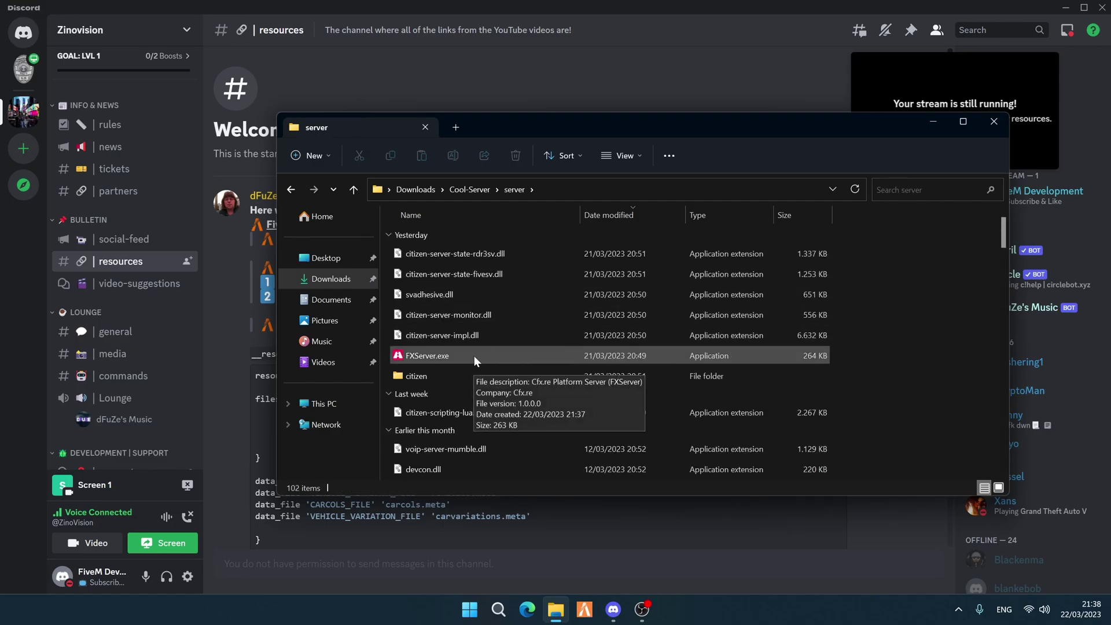
{"action": "double_click", "coordinate": [457, 355]}
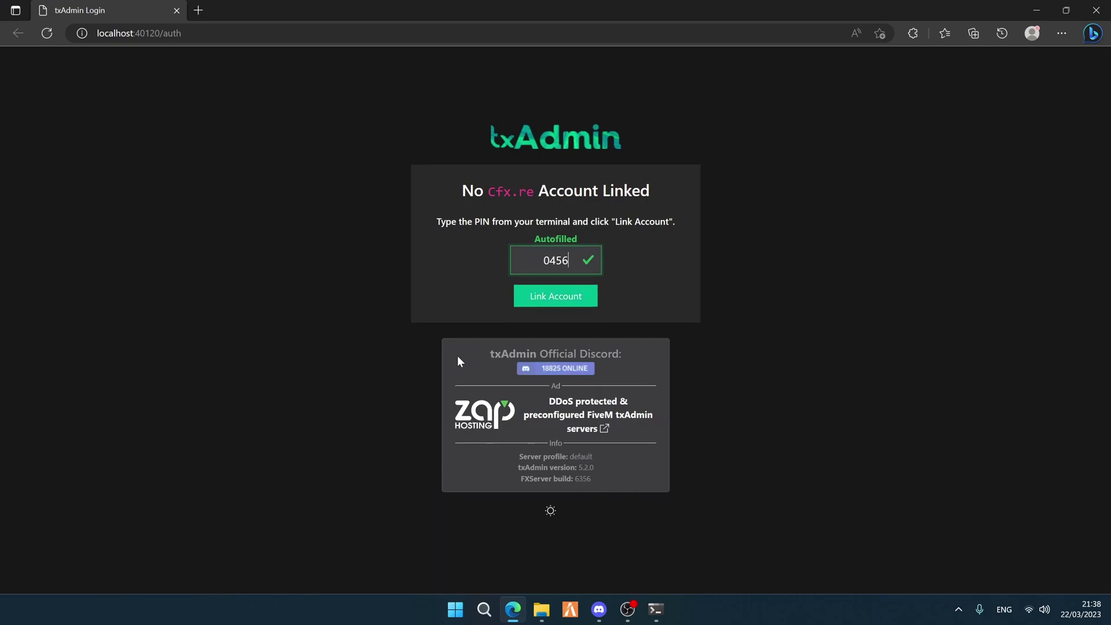
Link the Cfx.re account to txAdmin using the autofilled PIN and authorize access.
{"action": "double_click", "coordinate": [556, 260]}
{"action": "left_click", "coordinate": [639, 254]}
{"action": "left_click", "coordinate": [558, 299]}
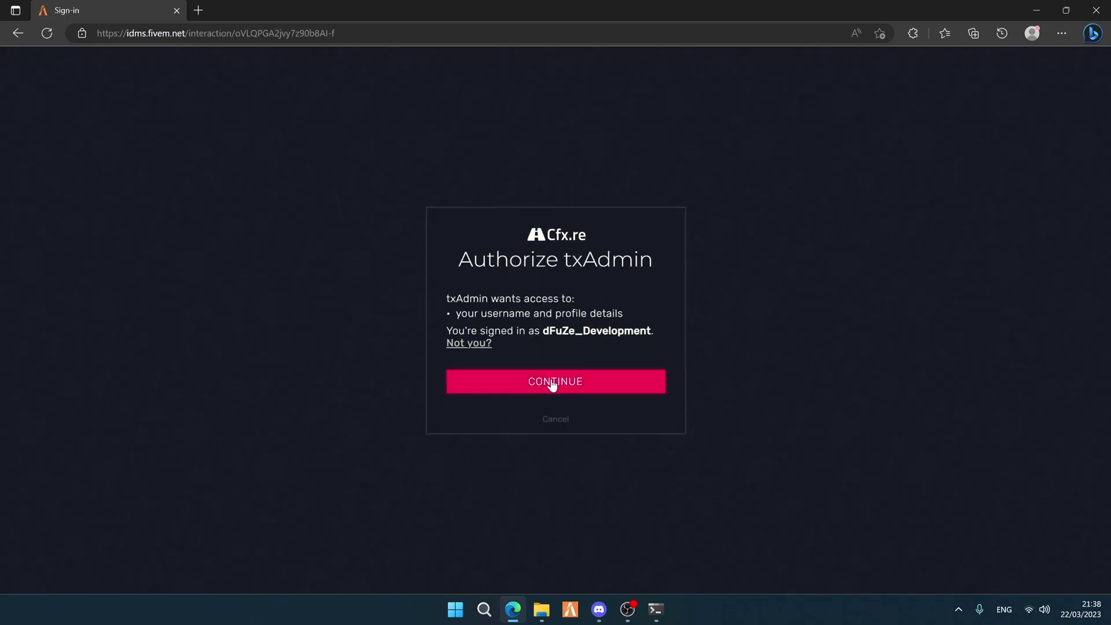
{"action": "left_click", "coordinate": [554, 385]}
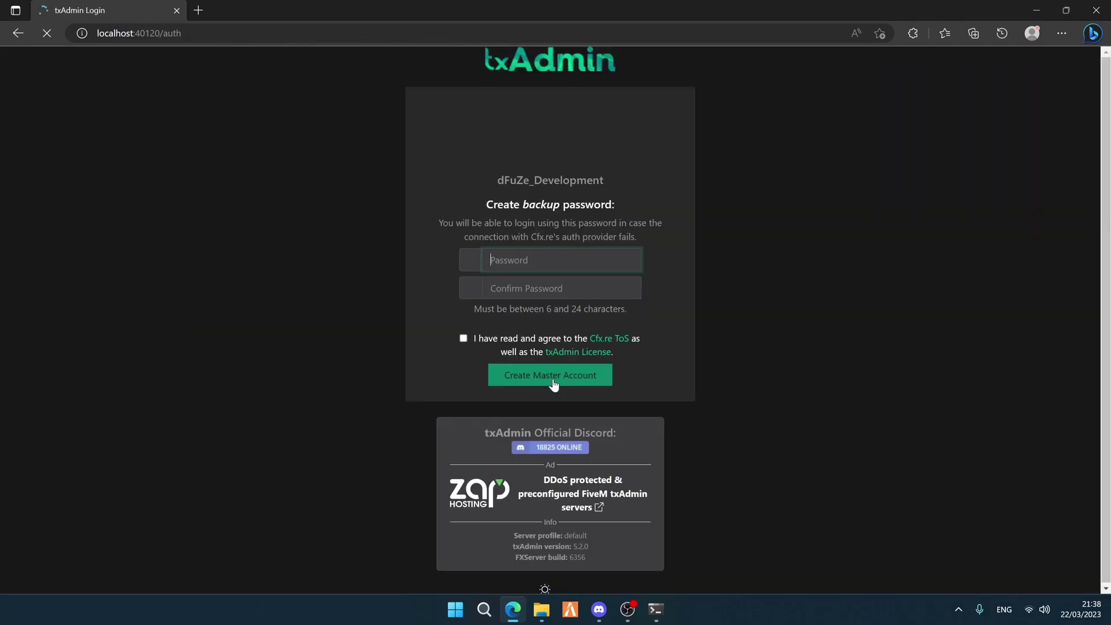
Accept the terms, set and confirm a backup password, and create the master account without saving it.
{"action": "left_click", "coordinate": [462, 340]}
{"action": "left_click", "coordinate": [590, 255]}
{"action": "type", "text": "•••••••••••••••"}
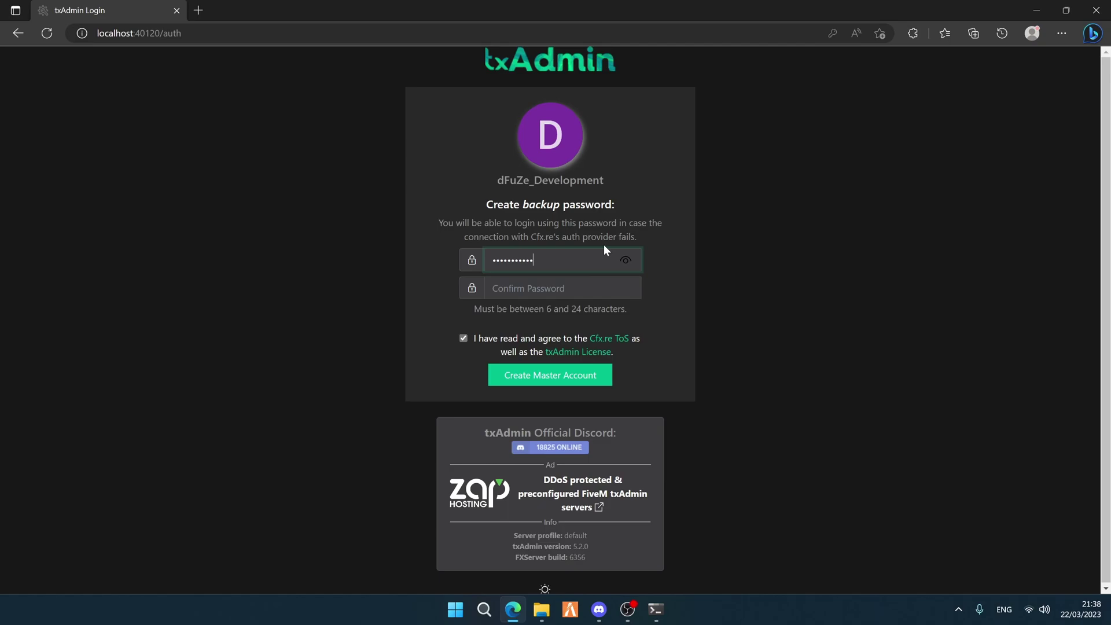
{"action": "key", "text": "Tab"}
{"action": "type", "text": "••••••••••••••"}
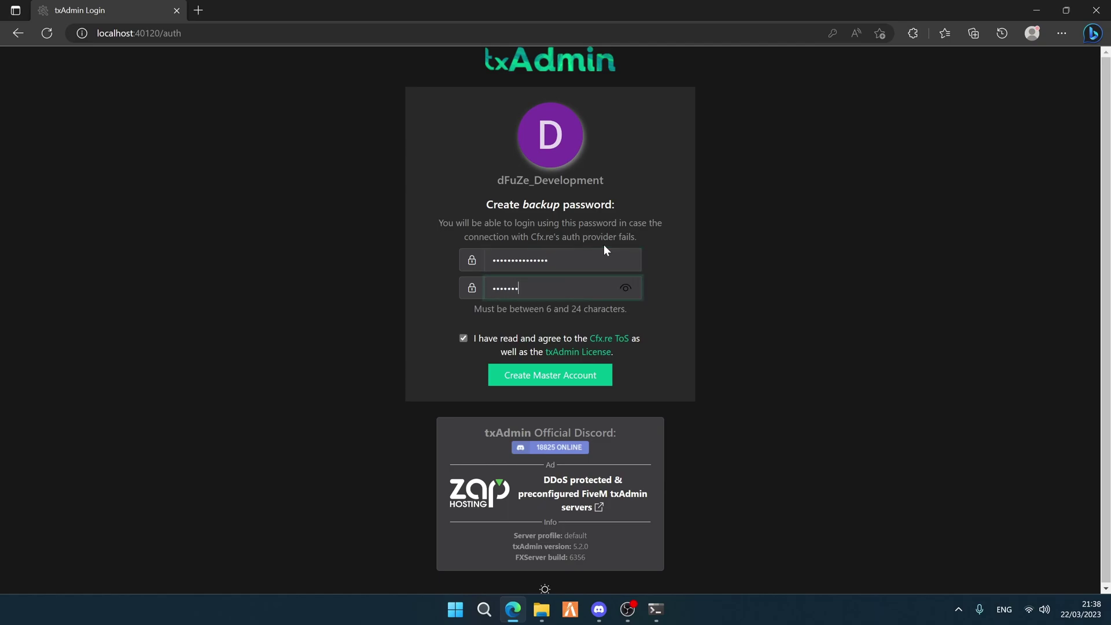
{"action": "type", "text": "•"}
{"action": "left_click", "coordinate": [570, 376]}
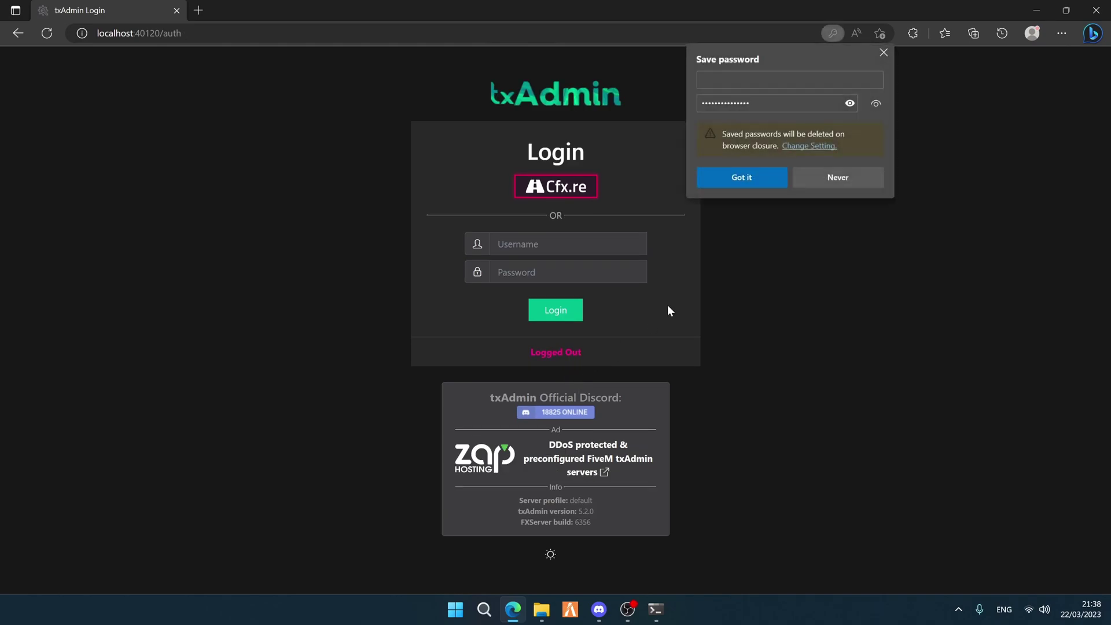
{"action": "left_click", "coordinate": [821, 176]}
Log in with Cfx.re and name the server Cool-Server.
{"action": "left_click", "coordinate": [533, 197]}
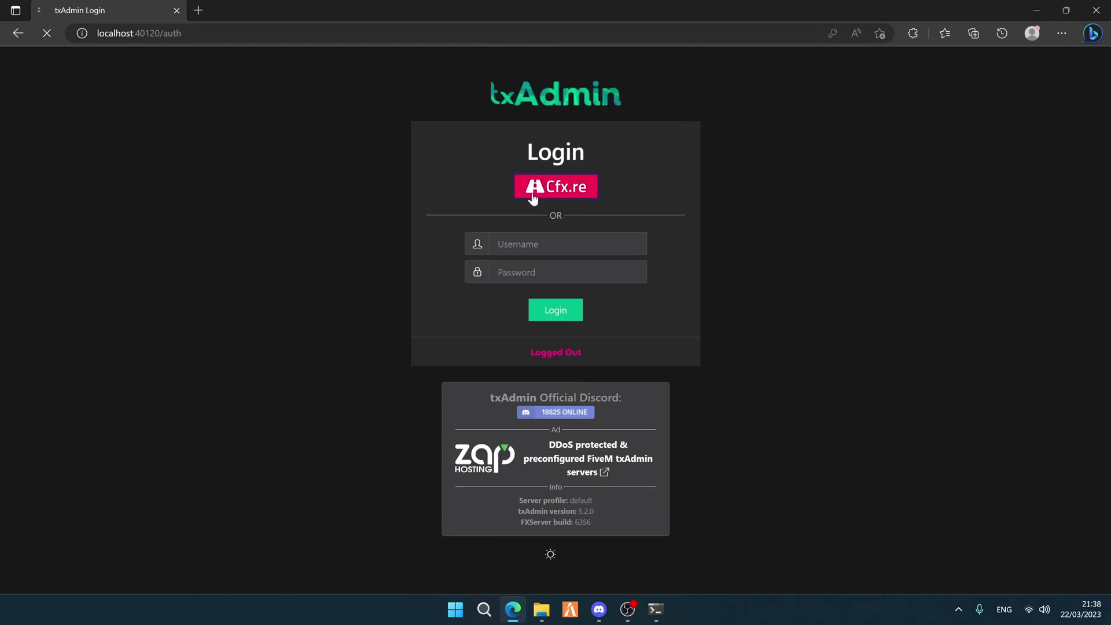
{"action": "left_click", "coordinate": [549, 382]}
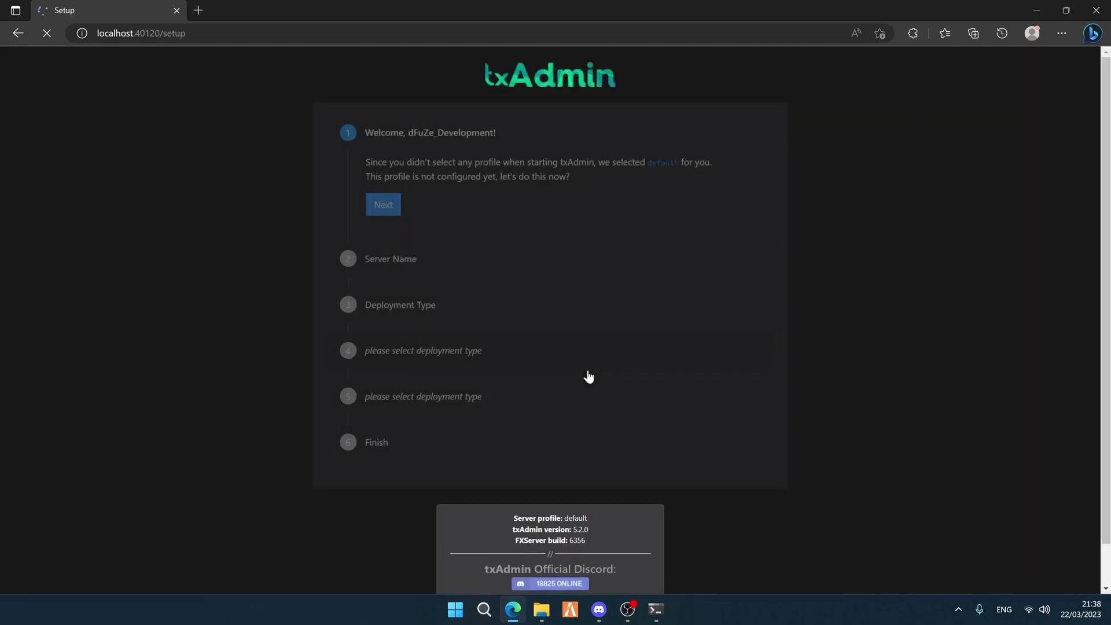
{"action": "left_click", "coordinate": [389, 209]}
{"action": "key", "text": "ctrl+a"}
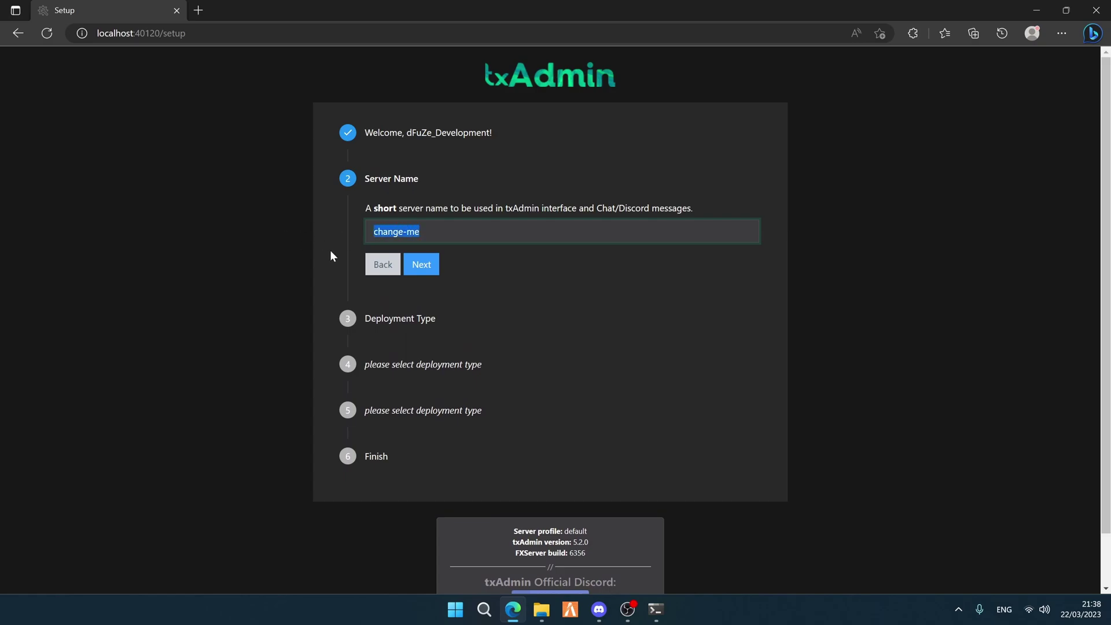
{"action": "type", "text": "Cool-Server"}
{"action": "left_click", "coordinate": [422, 264]}
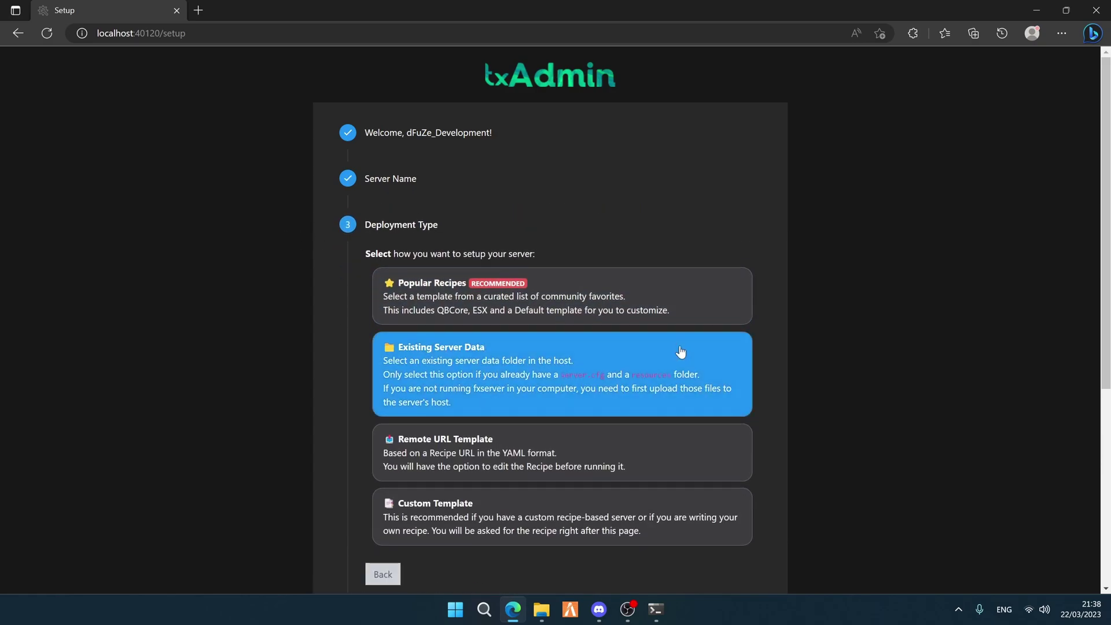
Choose the CFX Default popular recipe, keep the suggested data location, and open the Recipe Deployer.
{"action": "left_click", "coordinate": [578, 314]}
{"action": "scroll", "coordinate": [581, 298], "scroll_direction": "down", "scroll_amount": 1}
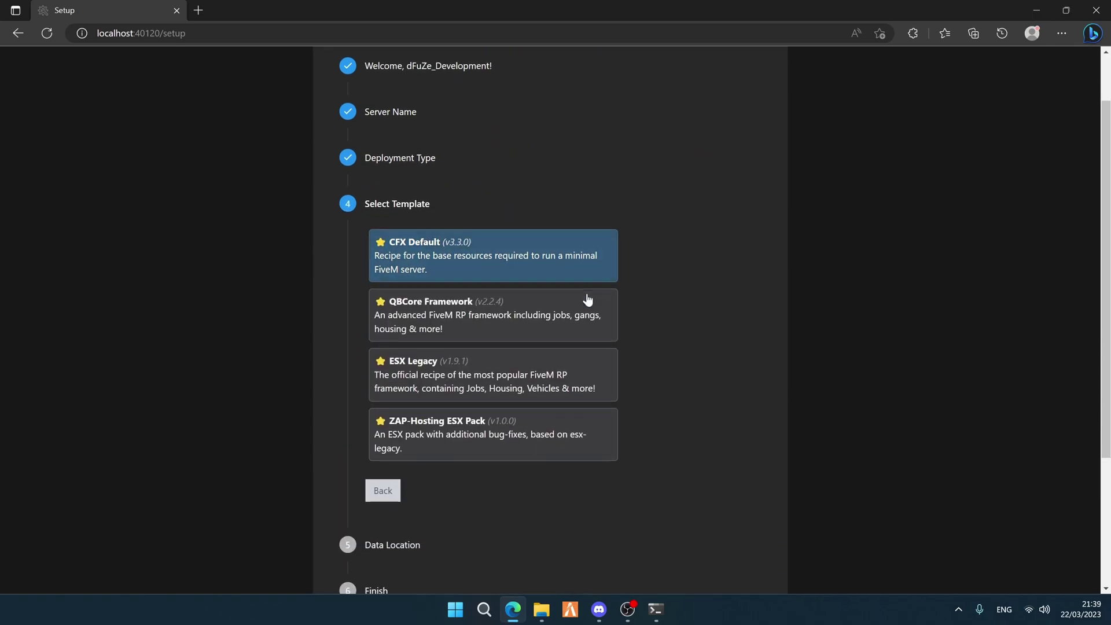
{"action": "left_click", "coordinate": [529, 245]}
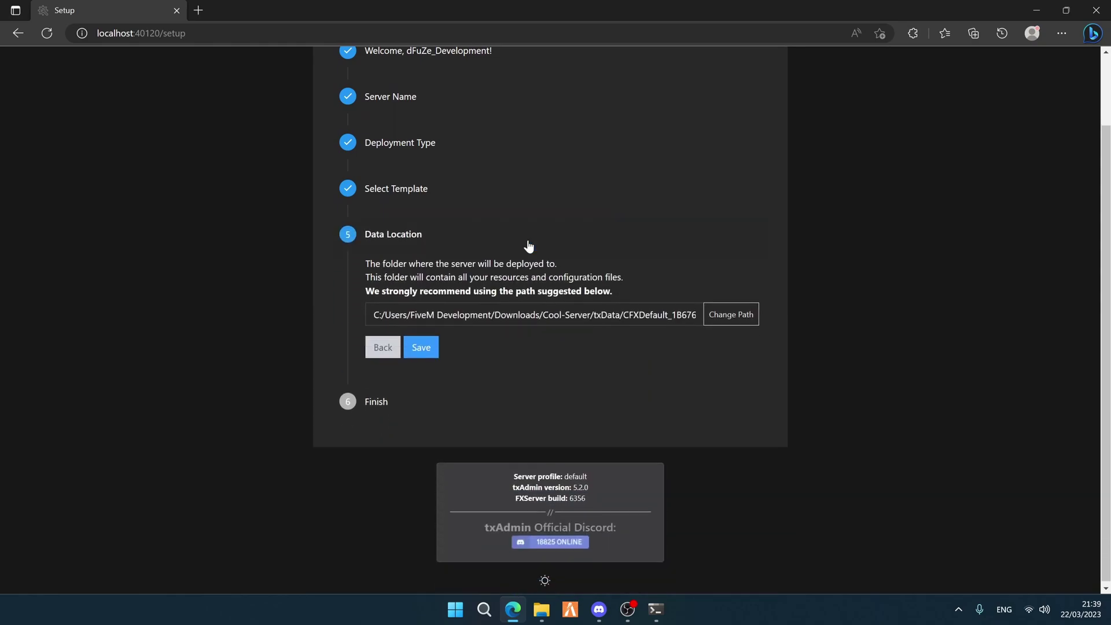
{"action": "left_click", "coordinate": [424, 353]}
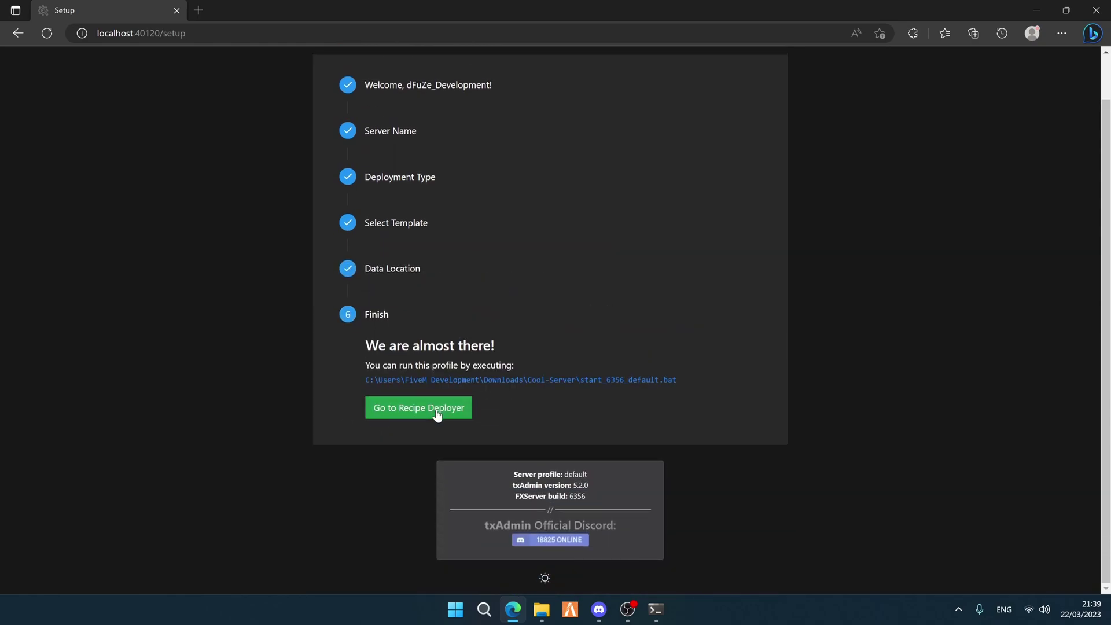
{"action": "left_click", "coordinate": [437, 414]}
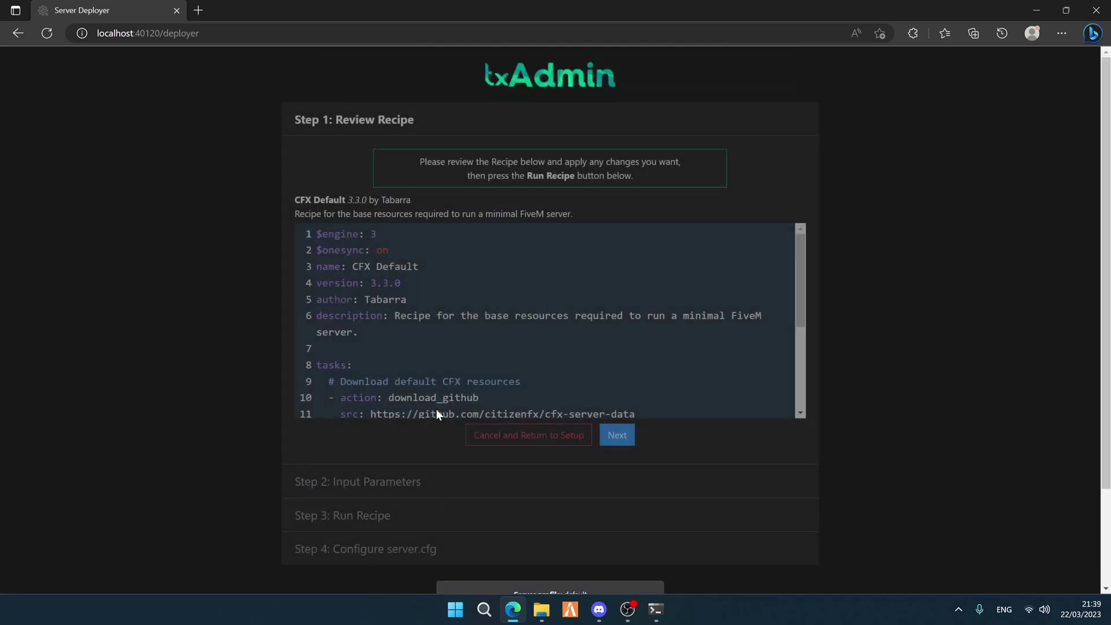
Accept the recipe review to reach the License Key parameter, then switch to Discord.
{"action": "left_click", "coordinate": [617, 435]}
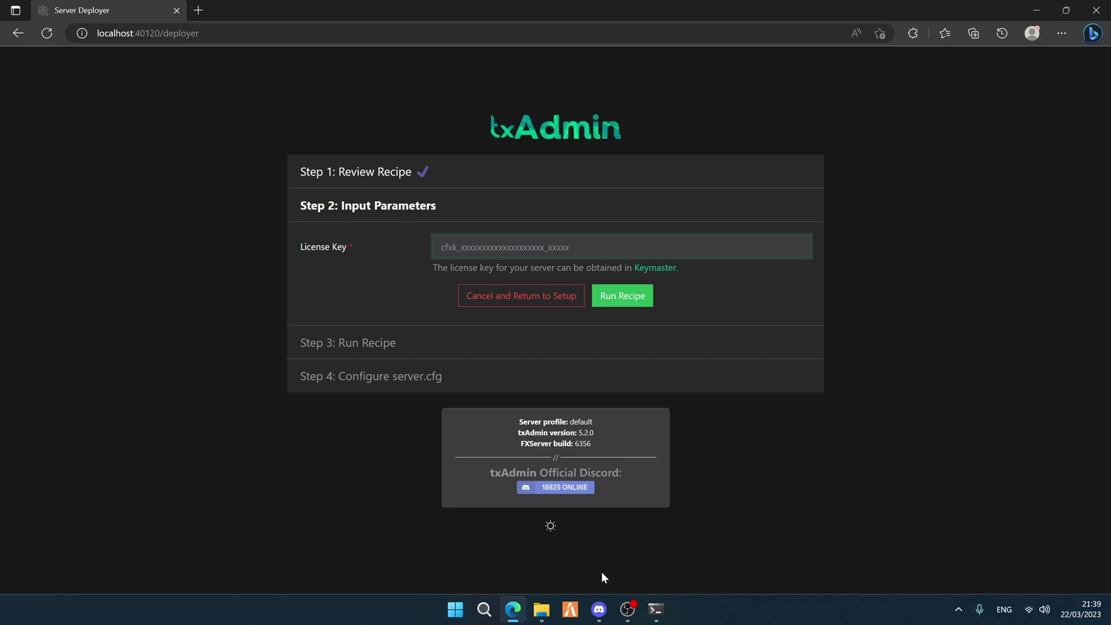
{"action": "left_click", "coordinate": [599, 609]}
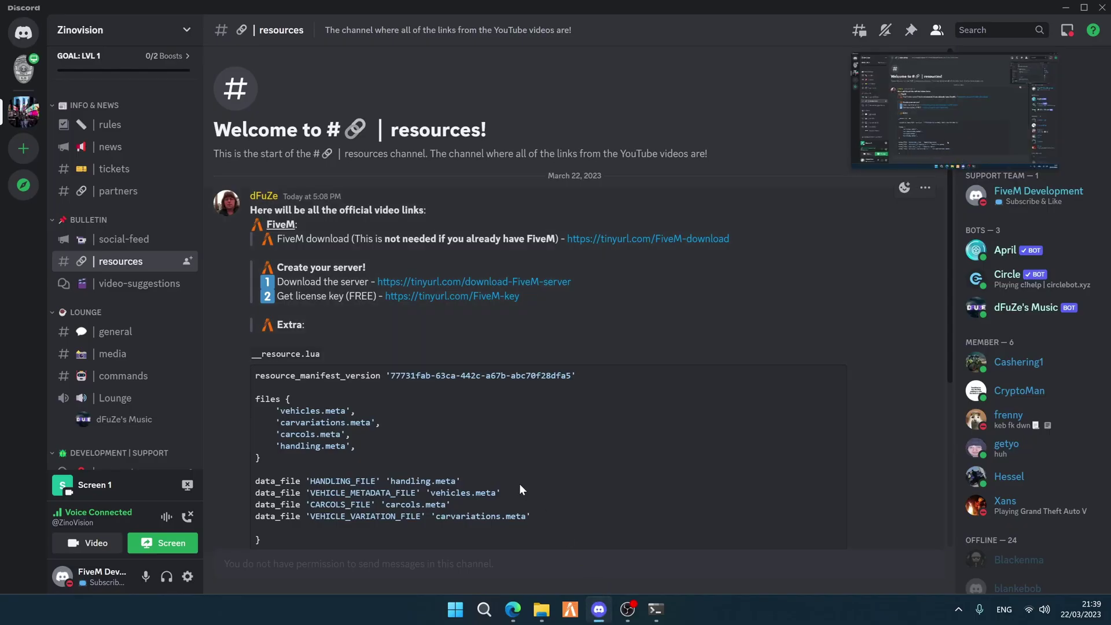
Open the 'Get license key (FREE)' tinyurl link from Discord's resources channel.
{"action": "left_click_drag", "start_coordinate": [328, 296], "coordinate": [355, 296]}
{"action": "left_click", "coordinate": [414, 297]}
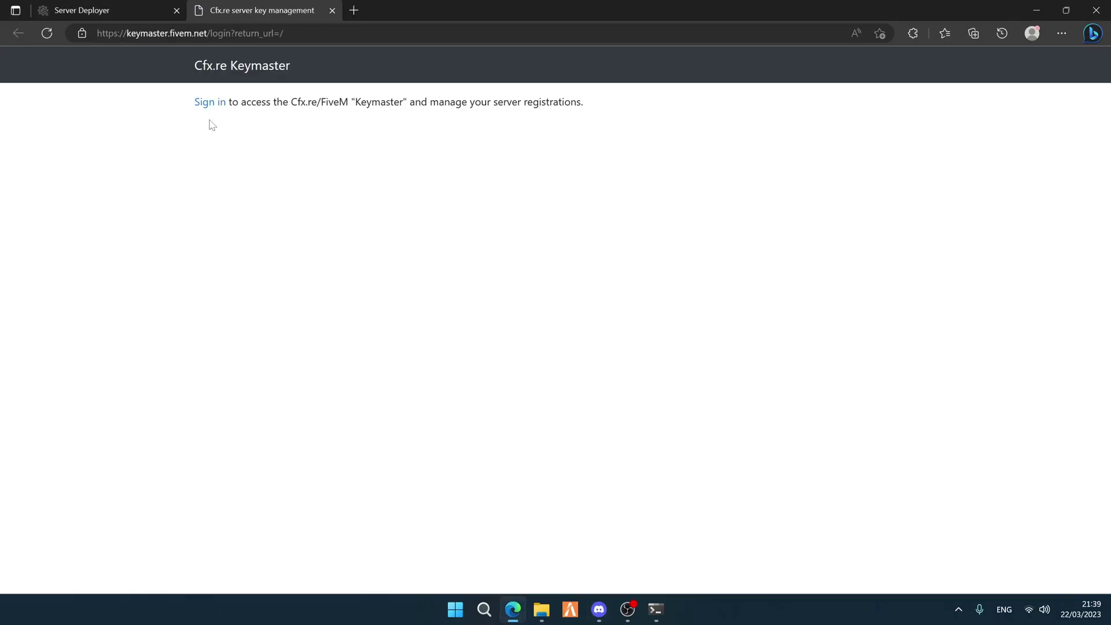
Sign in to Keymaster and start registering a new server named Cool-Server.
{"action": "left_click", "coordinate": [218, 112]}
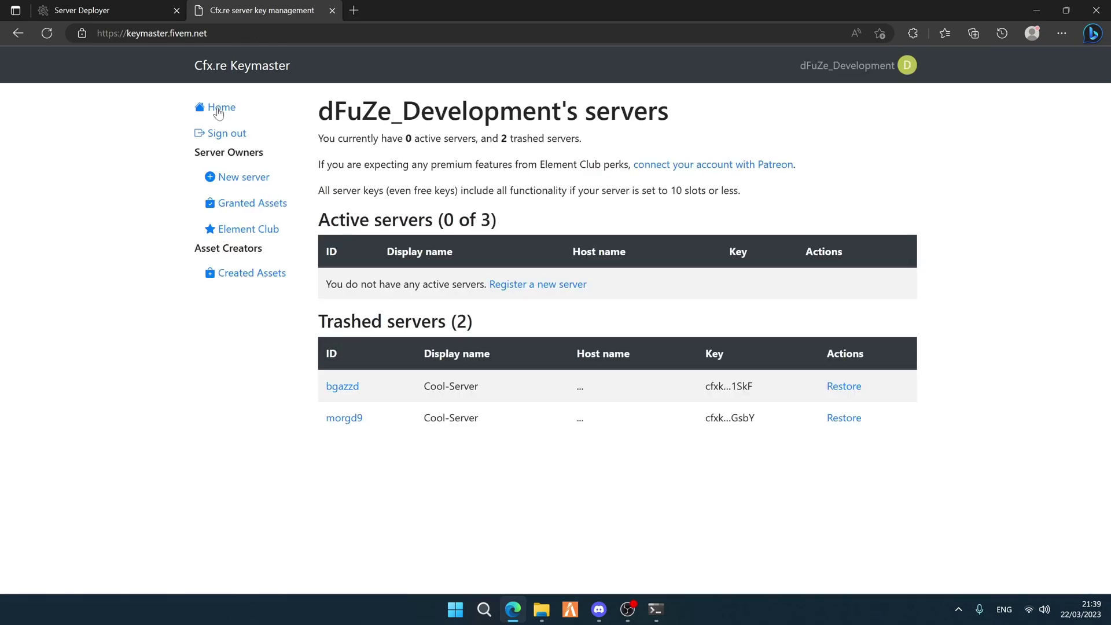
{"action": "left_click", "coordinate": [533, 285]}
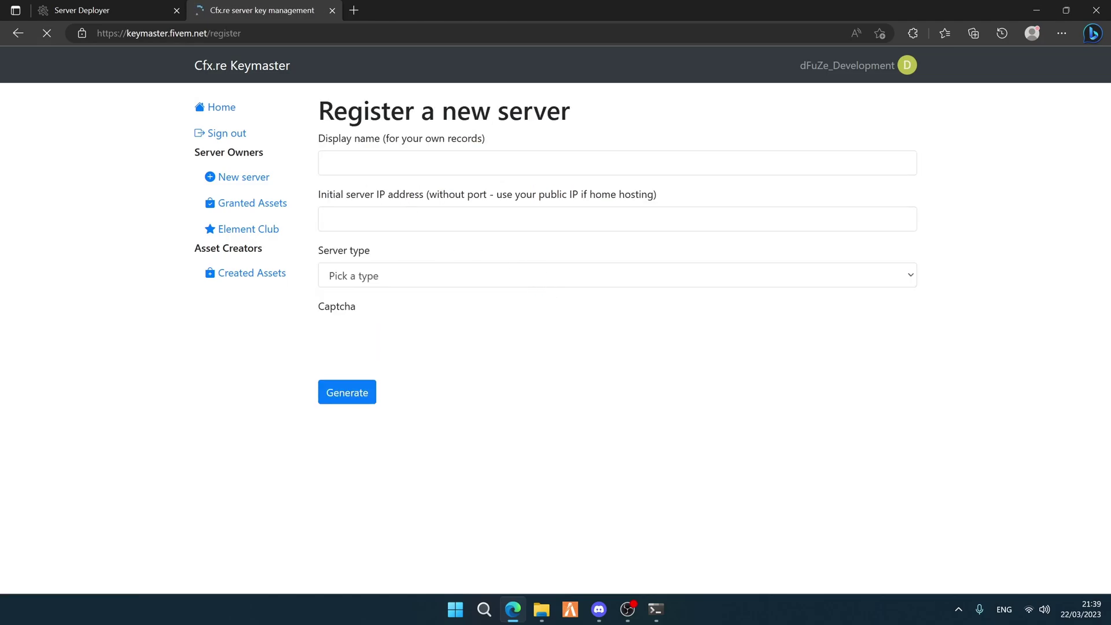
{"action": "type", "text": "C"}
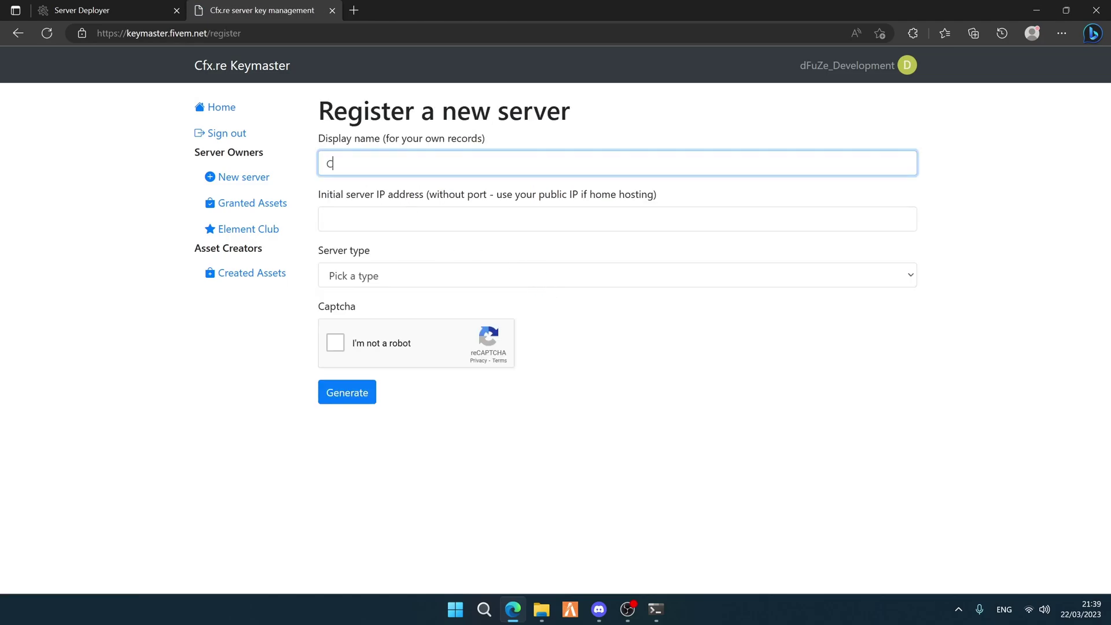
{"action": "type", "text": "ool-Server"}
{"action": "left_click", "coordinate": [327, 219]}
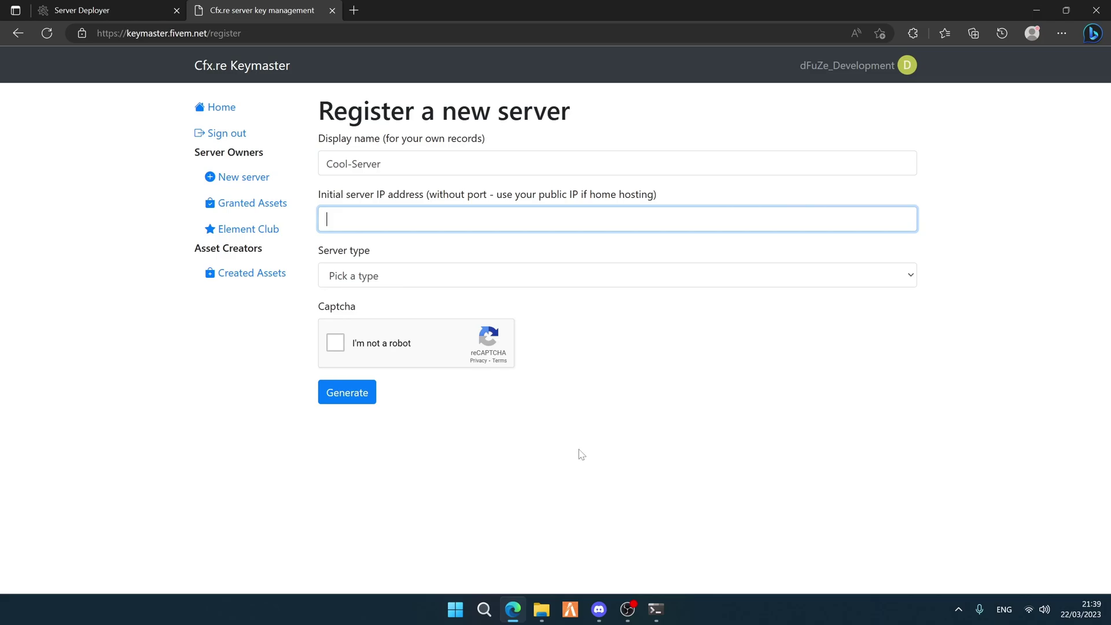
Paste the server's public IP from the txAdmin console and set the type to Other/Home hosted.
{"action": "left_click", "coordinate": [654, 611]}
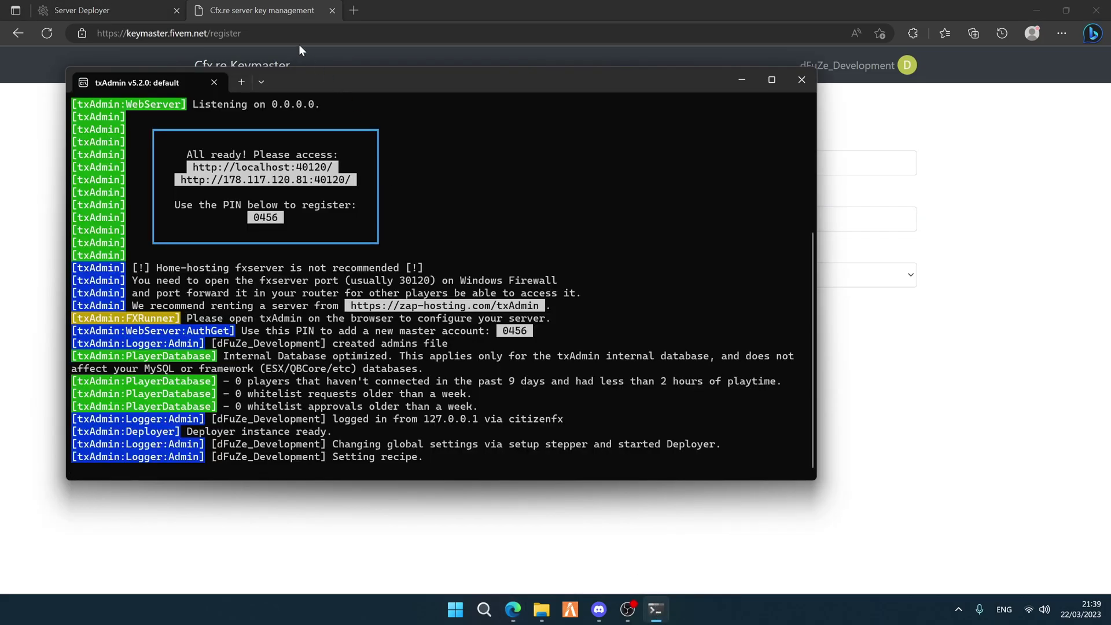
{"action": "left_click_drag", "start_coordinate": [336, 87], "coordinate": [391, 177]}
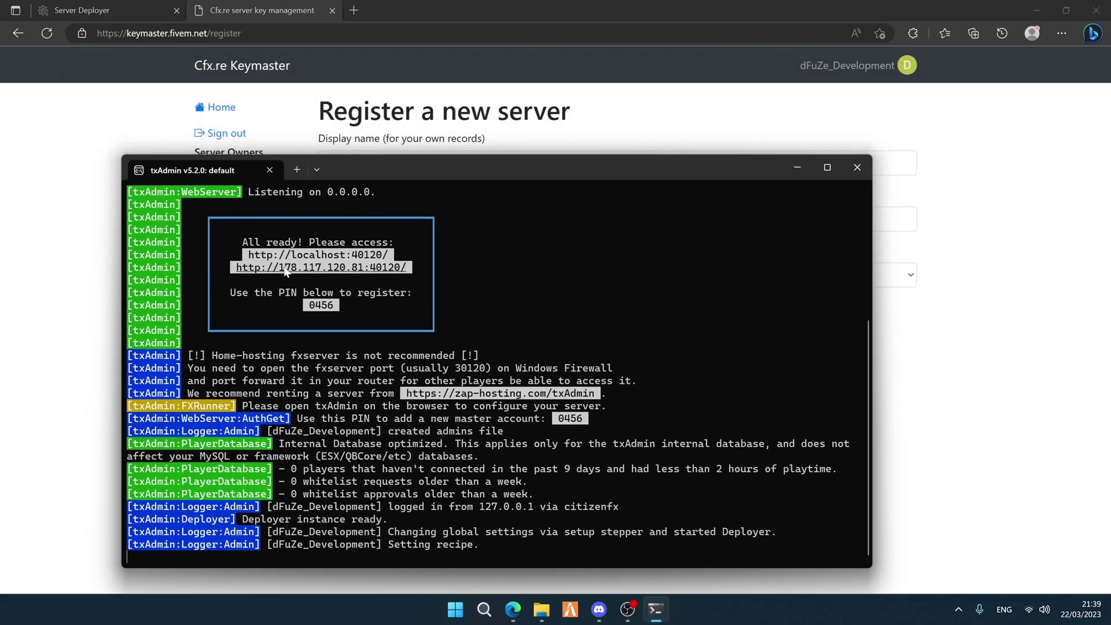
{"action": "left_click", "coordinate": [60, 325]}
{"action": "left_click", "coordinate": [370, 218]}
{"action": "type", "text": "178.117.120.81"}
{"action": "left_click", "coordinate": [367, 280]}
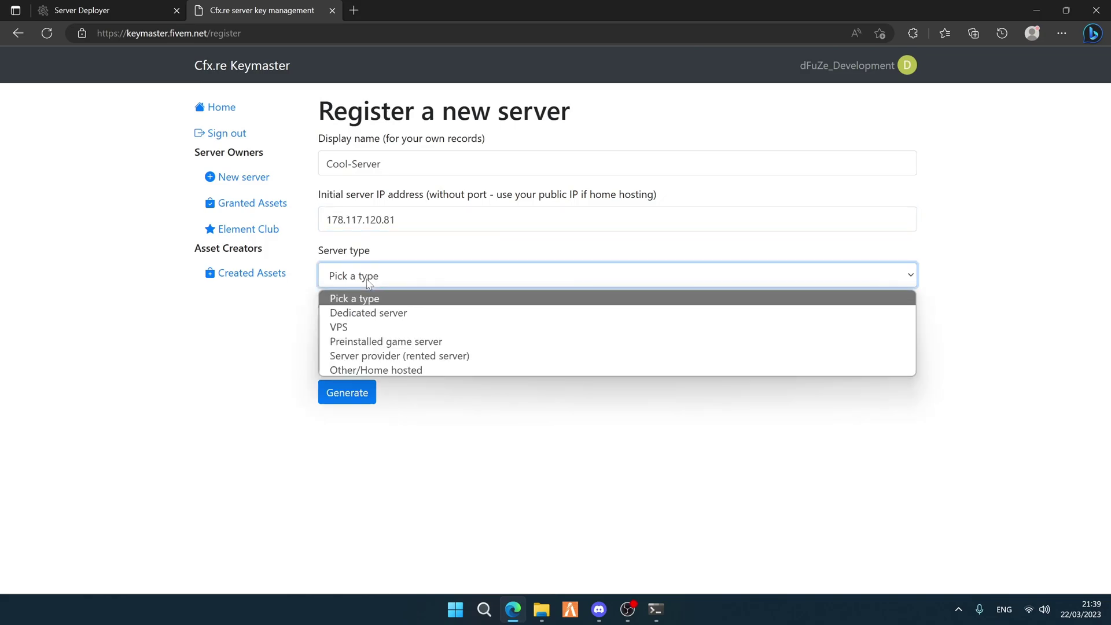
{"action": "left_click", "coordinate": [379, 371]}
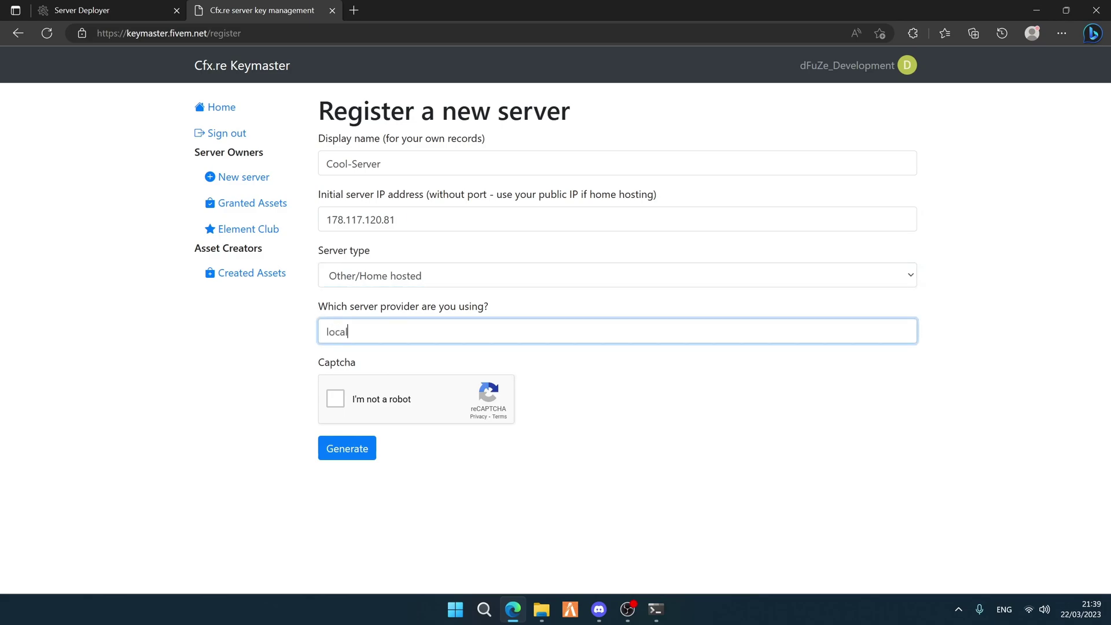
{"action": "left_click", "coordinate": [417, 417]}
{"action": "left_click", "coordinate": [353, 453]}
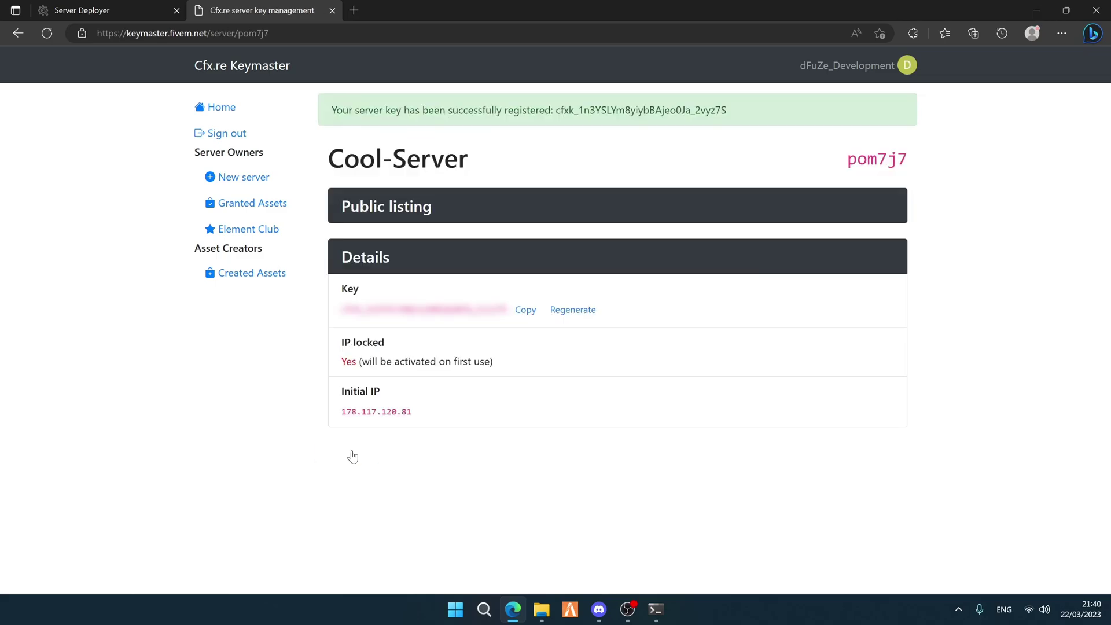
{"action": "left_click", "coordinate": [525, 313]}
{"action": "left_click", "coordinate": [112, 11]}
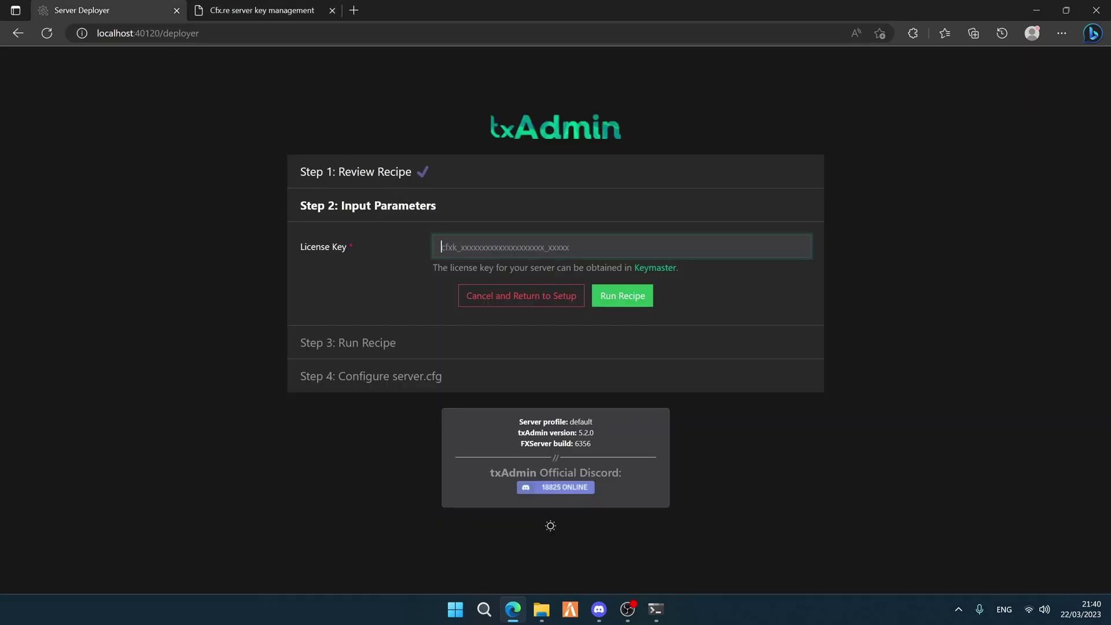
Paste the license key, run the CFX Default recipe, and save server.cfg to start Cool-Server.
{"action": "right_click", "coordinate": [449, 245]}
{"action": "left_click", "coordinate": [515, 383]}
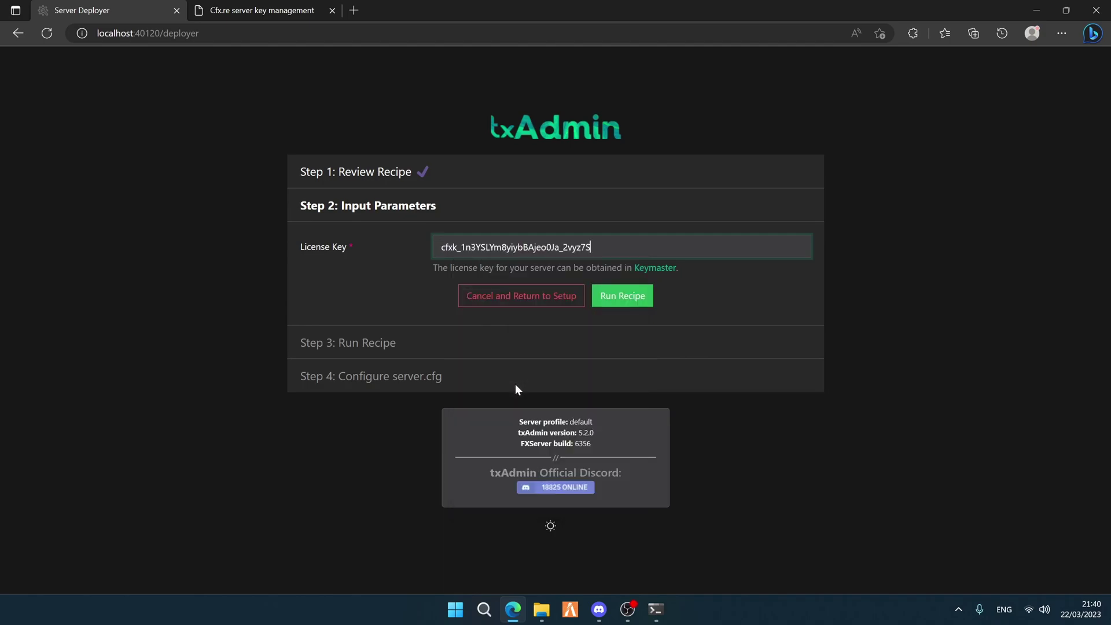
{"action": "left_click", "coordinate": [620, 300]}
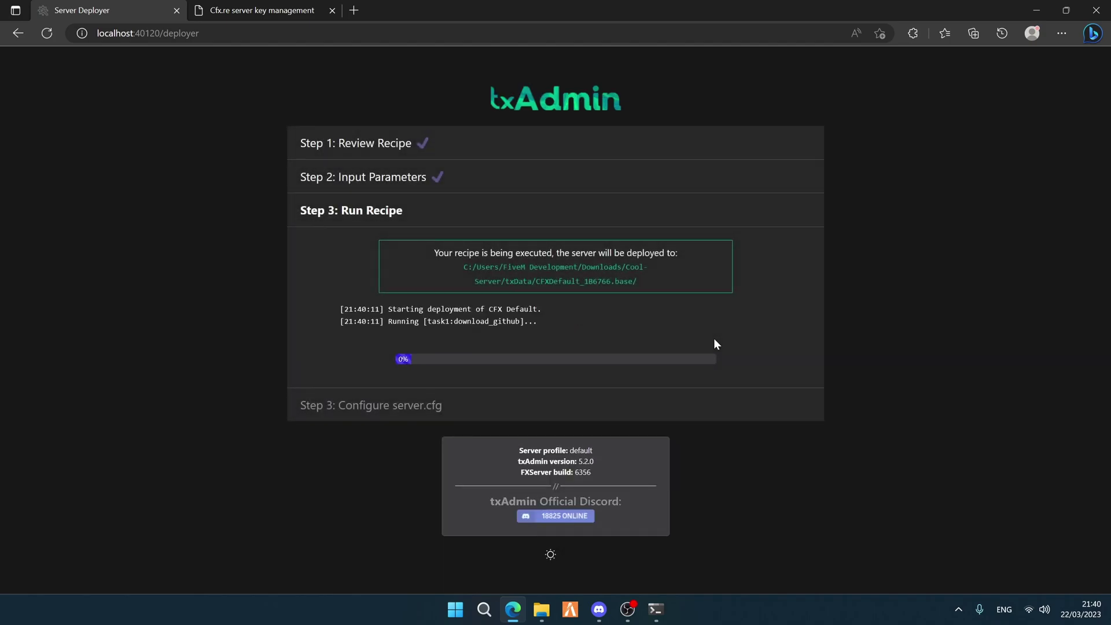
{"action": "left_click", "coordinate": [551, 405]}
{"action": "scroll", "coordinate": [594, 438], "scroll_direction": "down", "scroll_amount": 8}
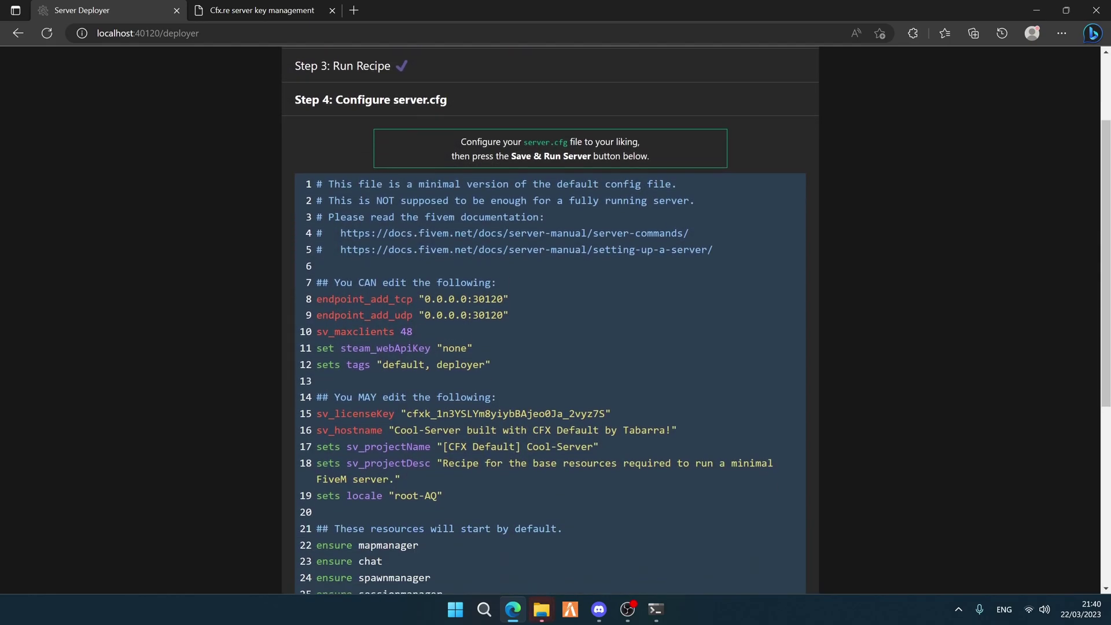
{"action": "left_click", "coordinate": [604, 420]}
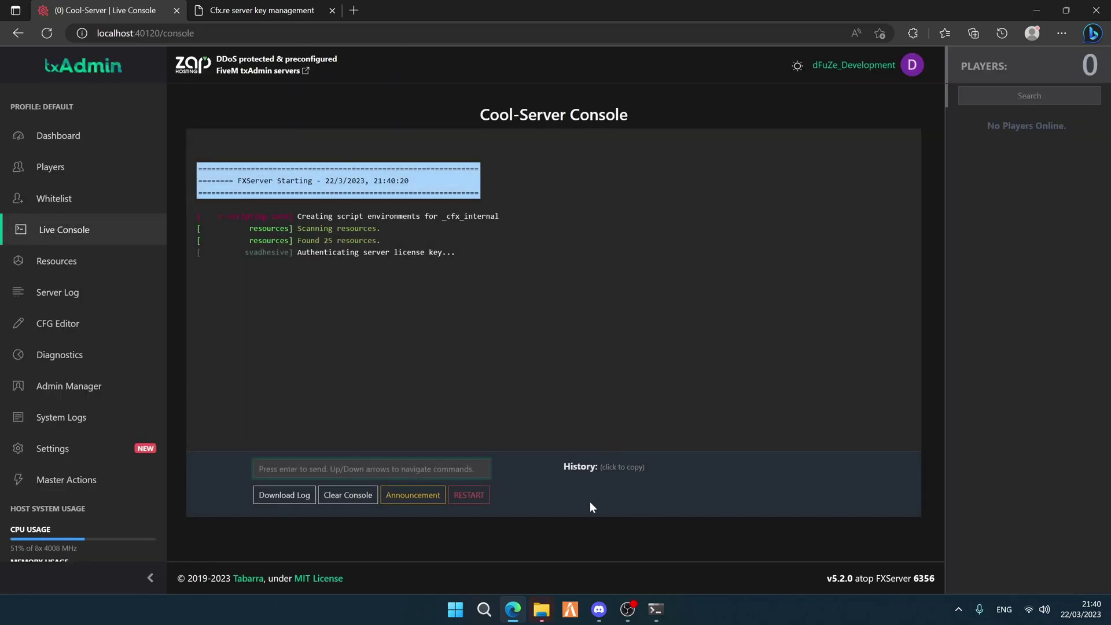
After Cool-Server finishes starting, switch briefly to the FiveM client, then bring Discord forward.
{"action": "left_click", "coordinate": [559, 618]}
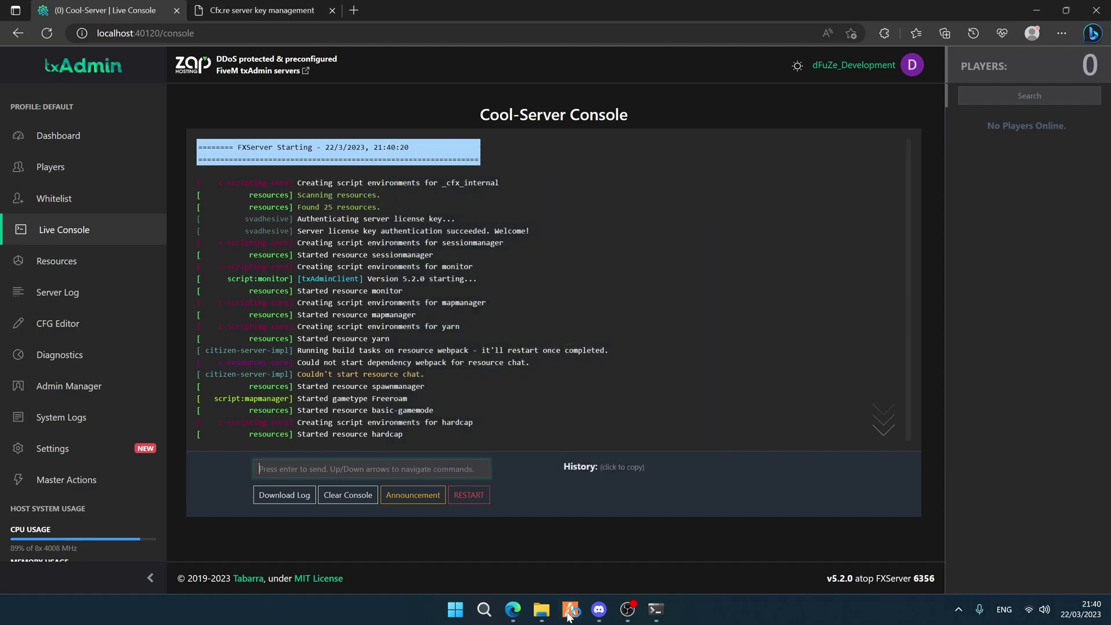
{"action": "left_click", "coordinate": [591, 618]}
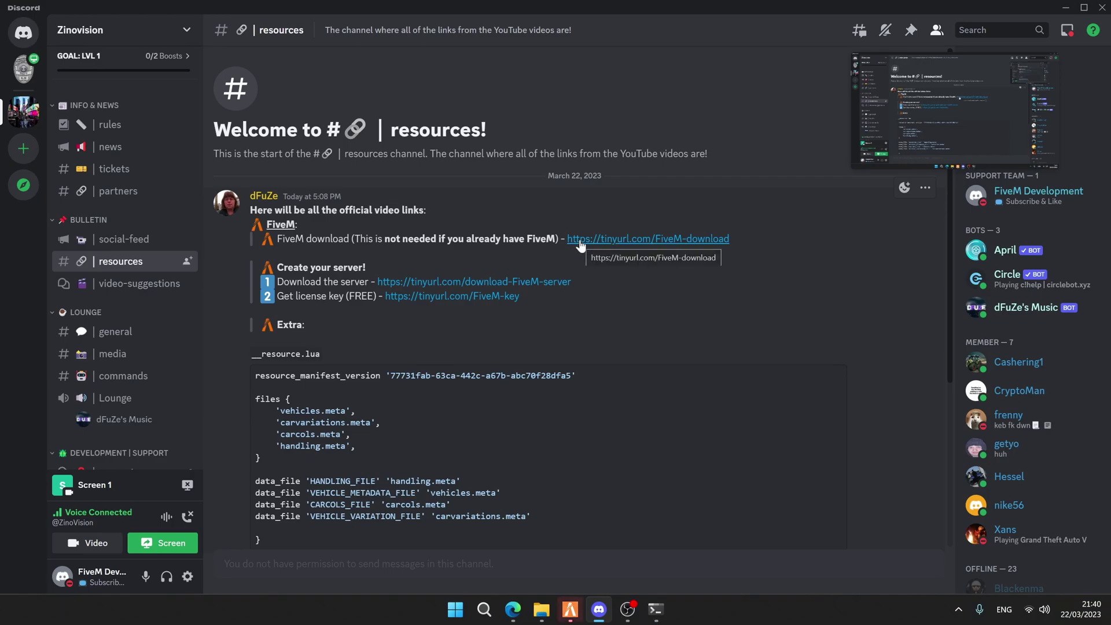
Bring up the FiveM launcher, which shows Cool-Server as last connected (0/48).
{"action": "left_click", "coordinate": [570, 608]}
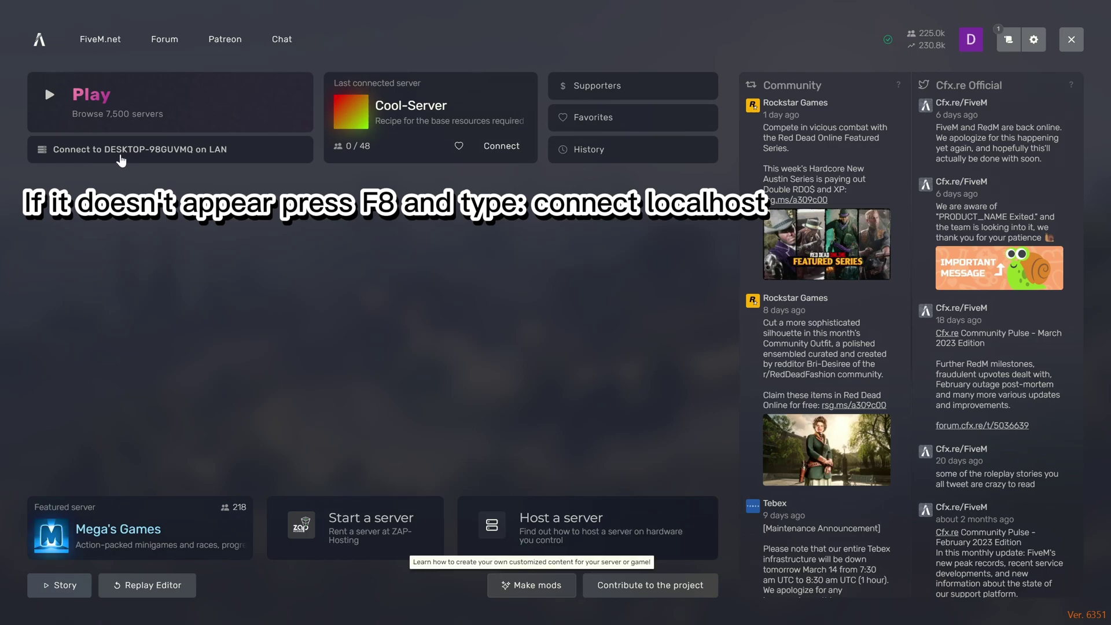
Connect to DESKTOP-98GUVMQ on LAN so FiveM starts loading the map.
{"action": "left_click", "coordinate": [120, 156]}
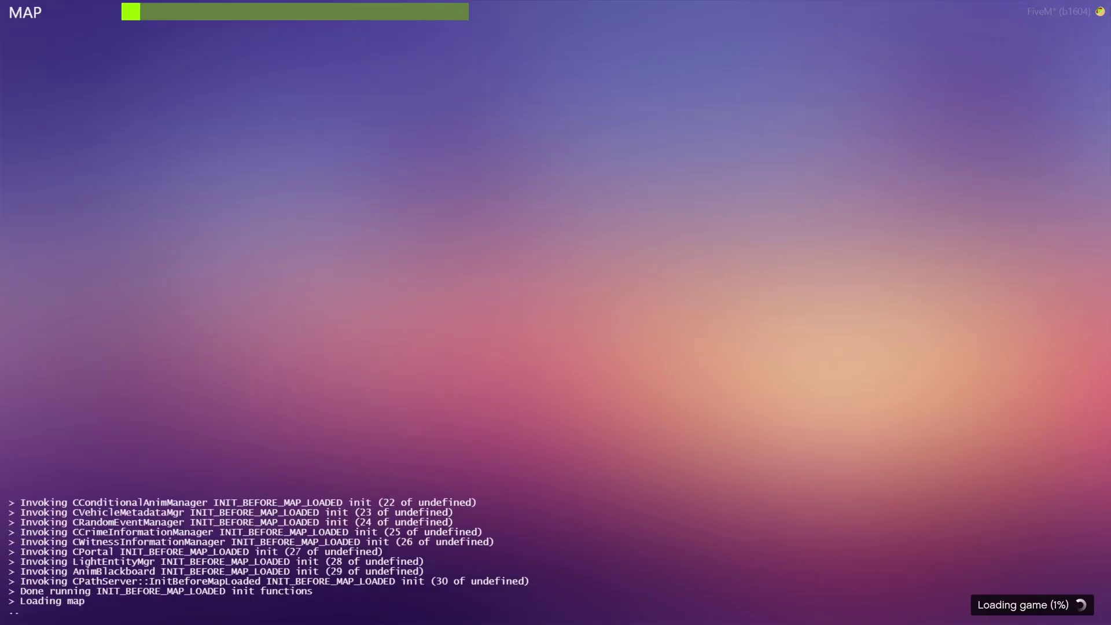